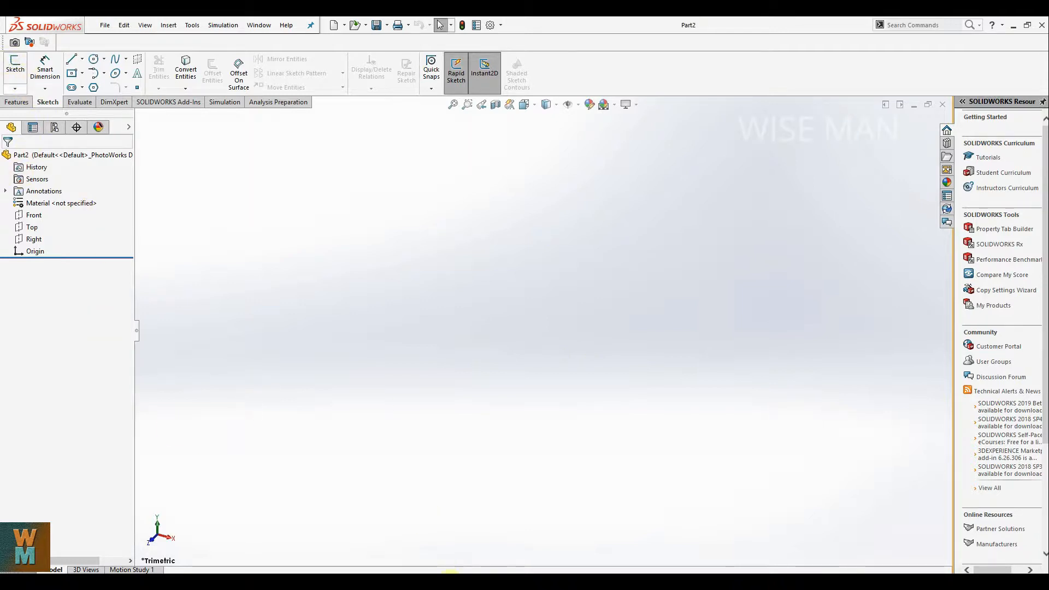
pyautogui.click(15, 67)
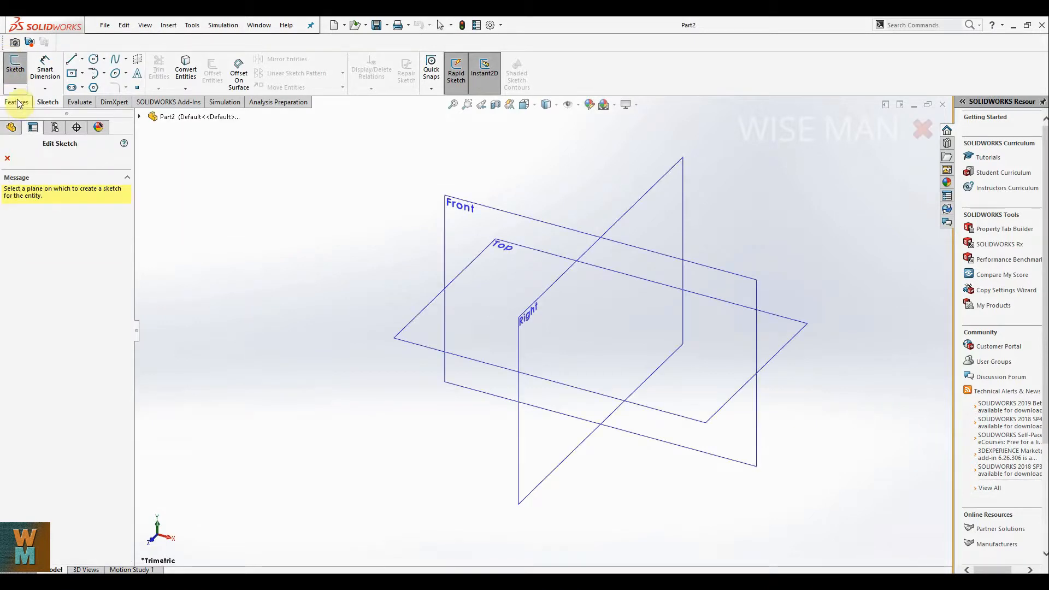
pyautogui.click(25, 102)
pyautogui.click(44, 104)
pyautogui.click(25, 103)
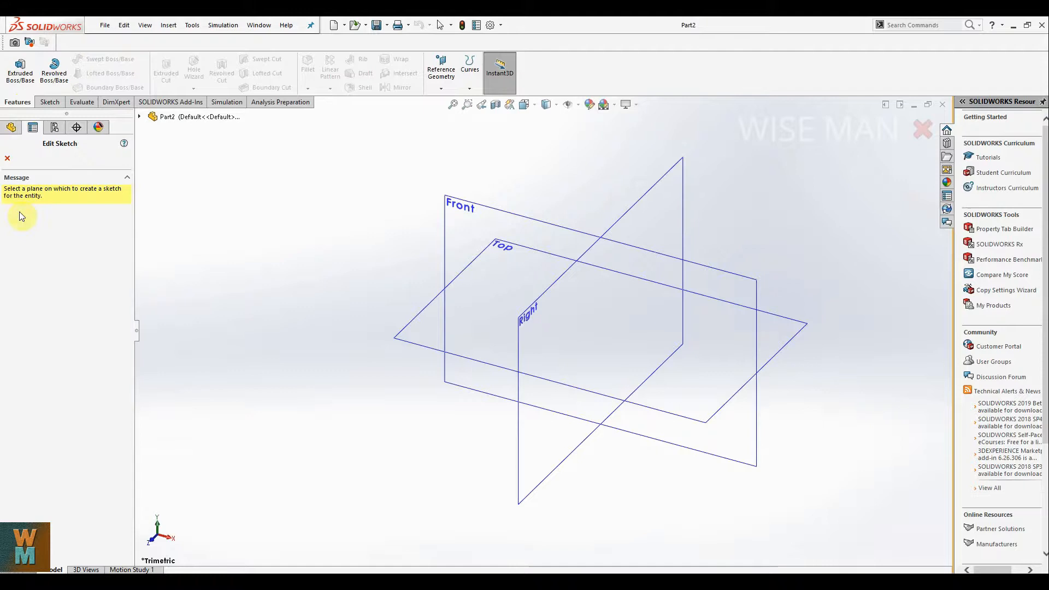
pyautogui.click(48, 102)
pyautogui.click(16, 66)
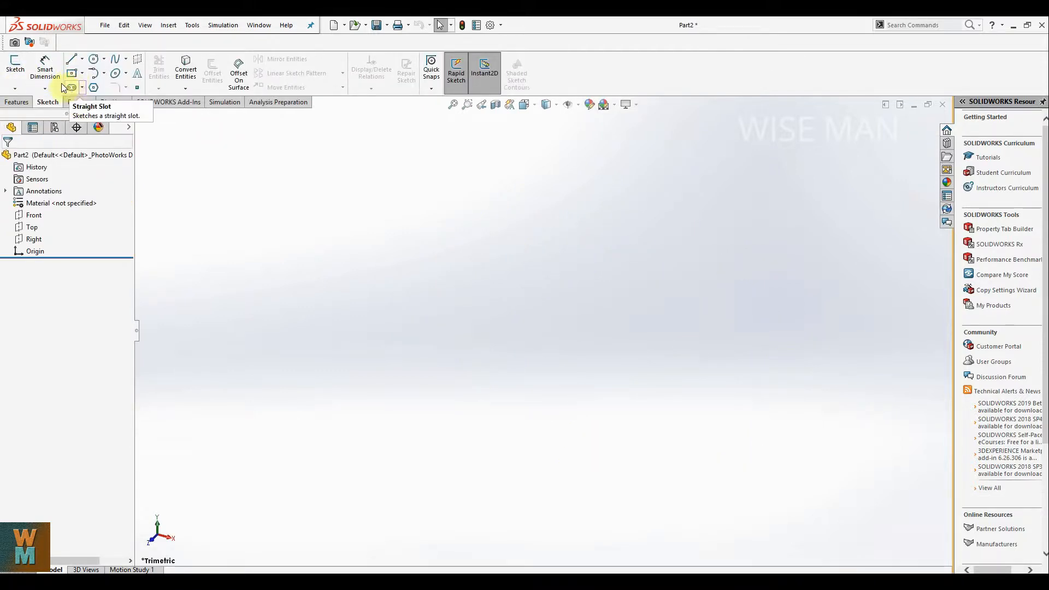
# Start a sketch on the Front plane and draw a center rectangle about 80 by 60 mm centred on the origin.
pyautogui.click(16, 64)
pyautogui.click(443, 321)
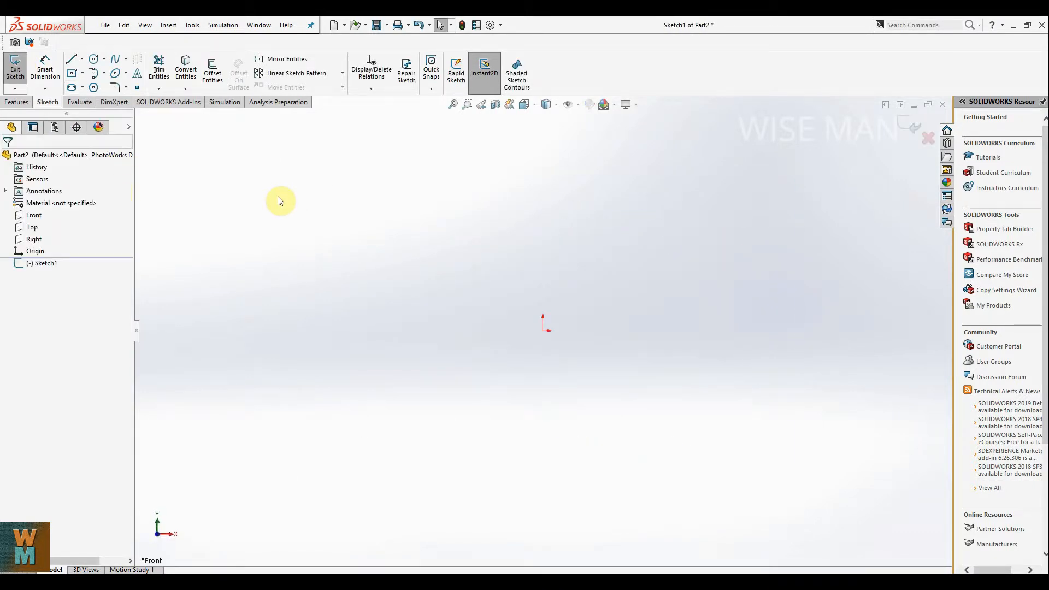
pyautogui.click(75, 73)
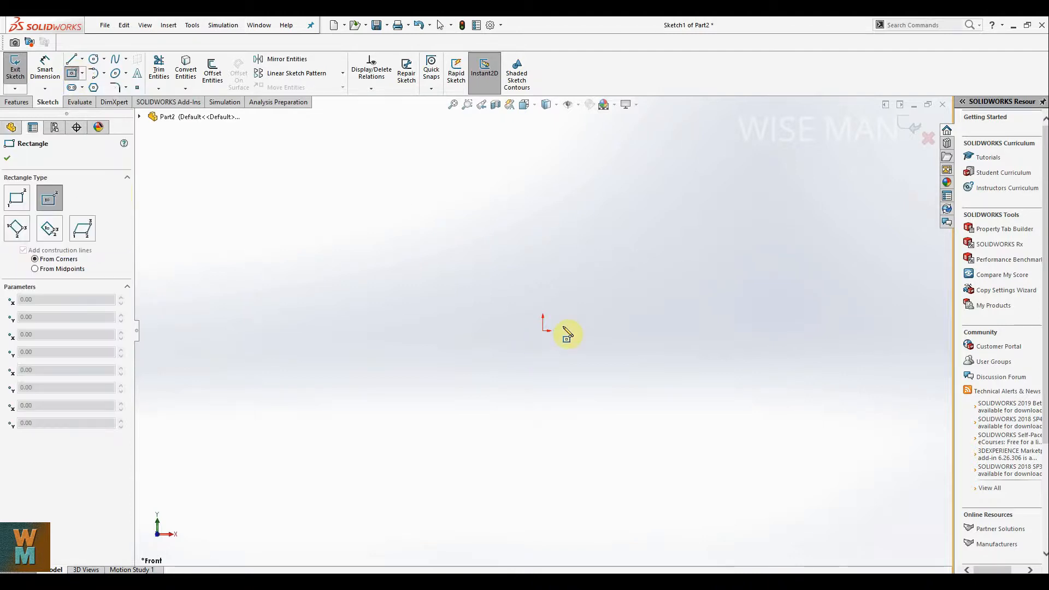
pyautogui.click(543, 330)
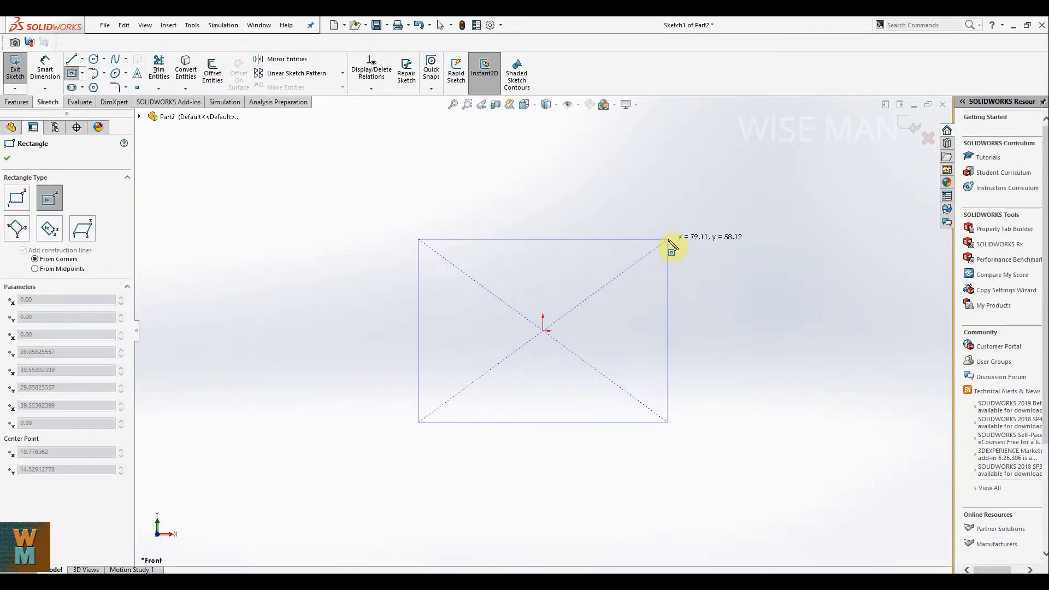
pyautogui.click(668, 239)
# Dimension the rectangle's height to 60 mm.
pyautogui.click(45, 68)
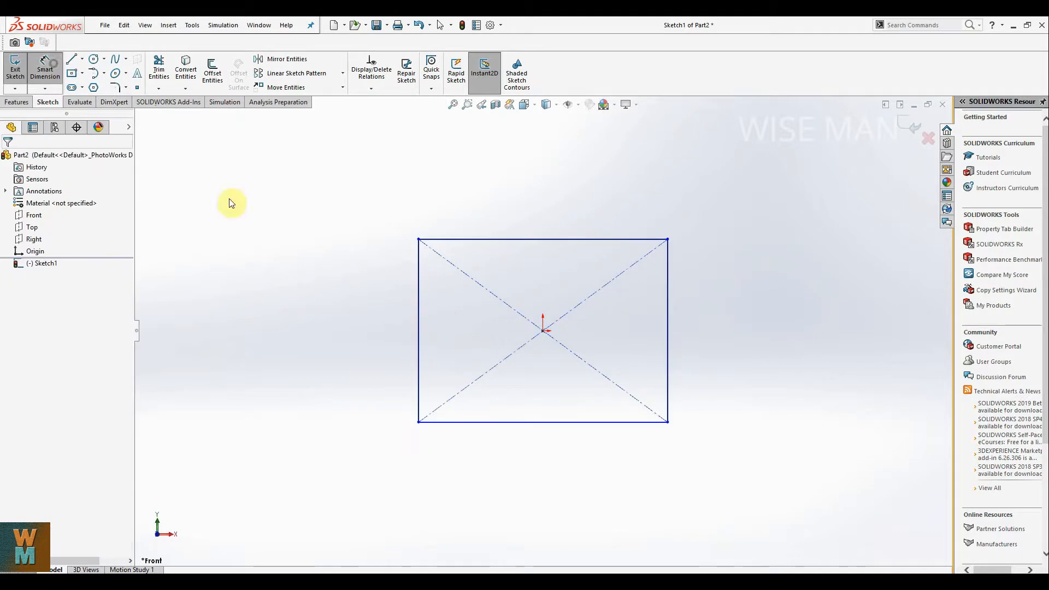
pyautogui.click(667, 309)
pyautogui.click(733, 320)
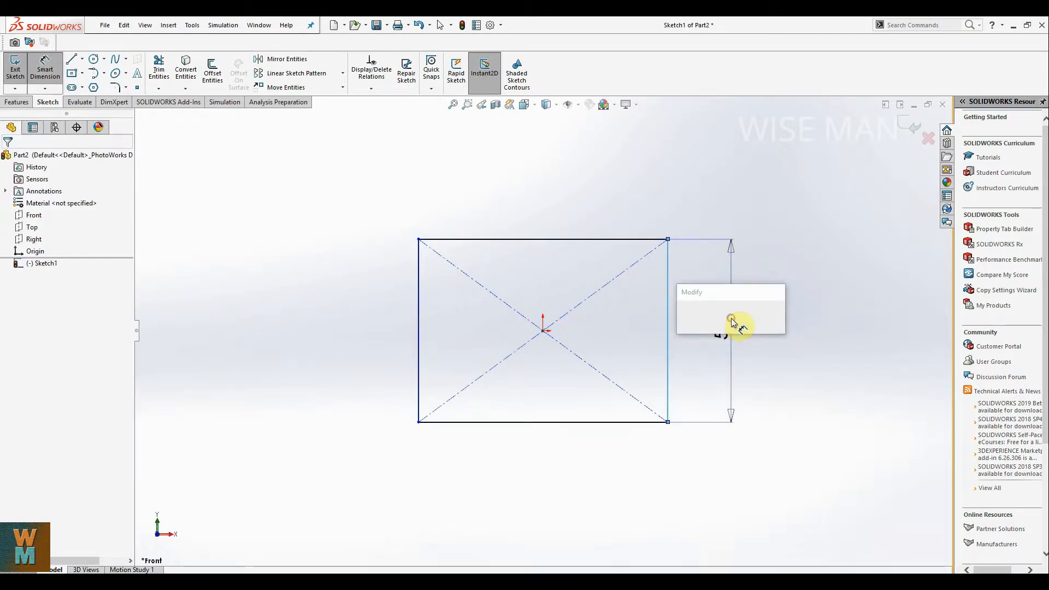
pyautogui.write('60')
pyautogui.press('Return')
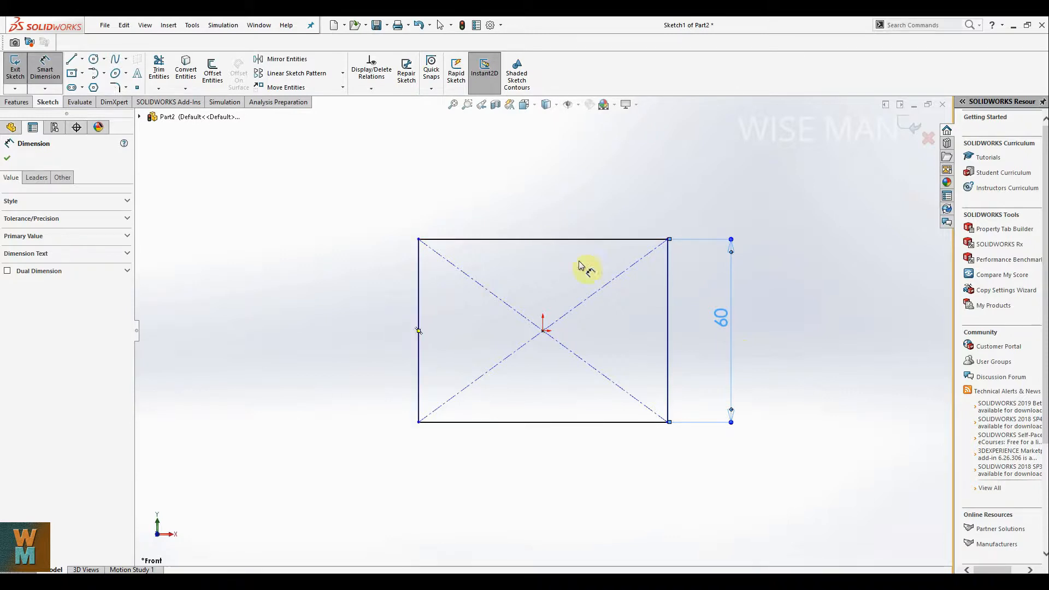
# Dimension the distance from the origin to the rectangle's left edge as 40 mm.
pyautogui.click(543, 331)
pyautogui.click(419, 328)
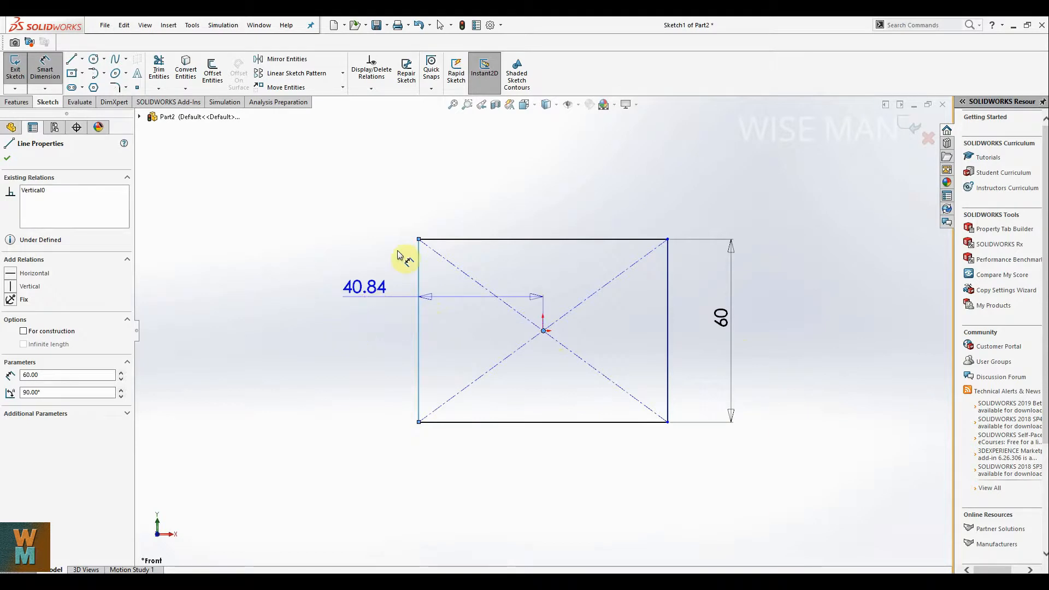
pyautogui.click(415, 205)
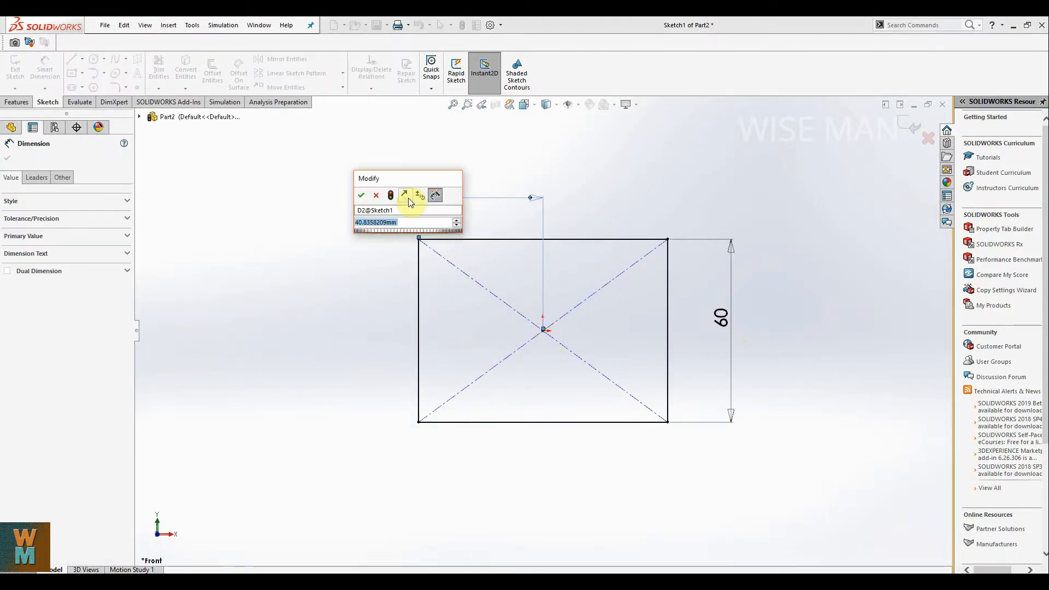
pyautogui.write('40')
pyautogui.press('Return')
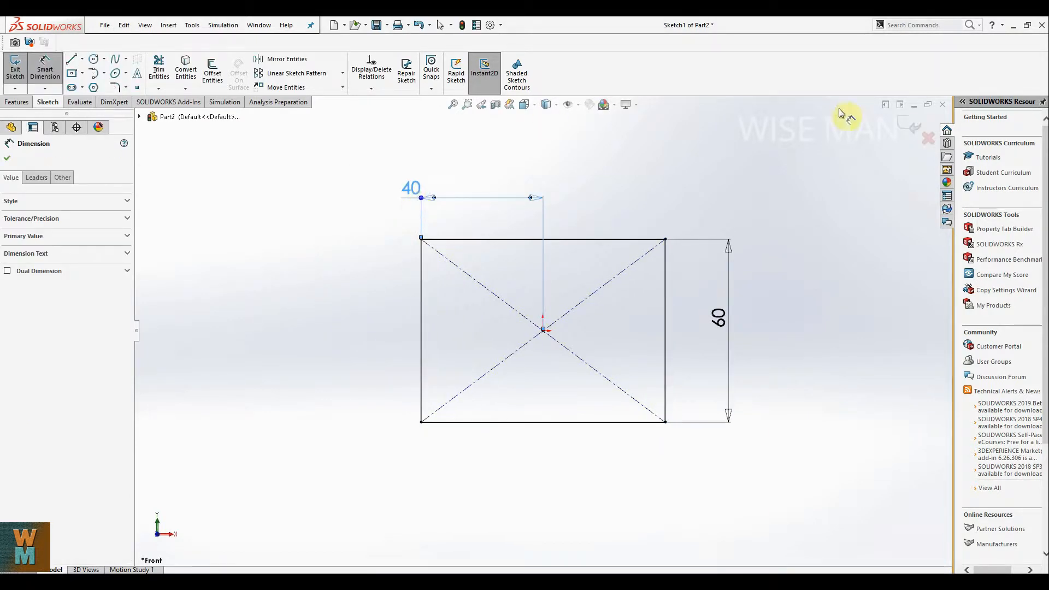
pyautogui.click(10, 156)
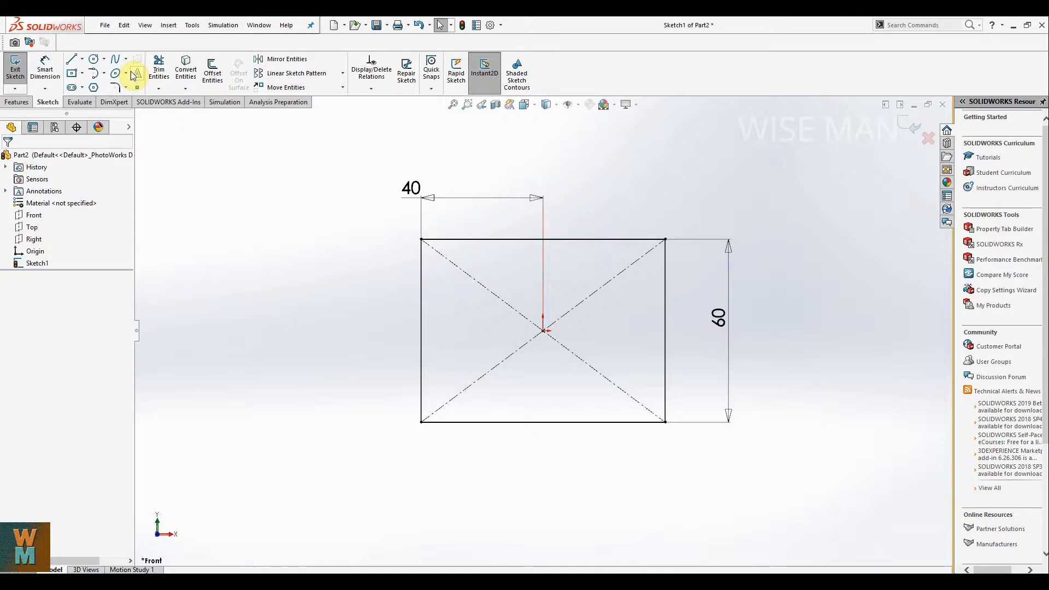
# Draw a second center rectangle, about 33 mm wide and 105 mm tall, centred on the midpoint of the first rectangle's left edge.
pyautogui.click(82, 73)
pyautogui.click(77, 83)
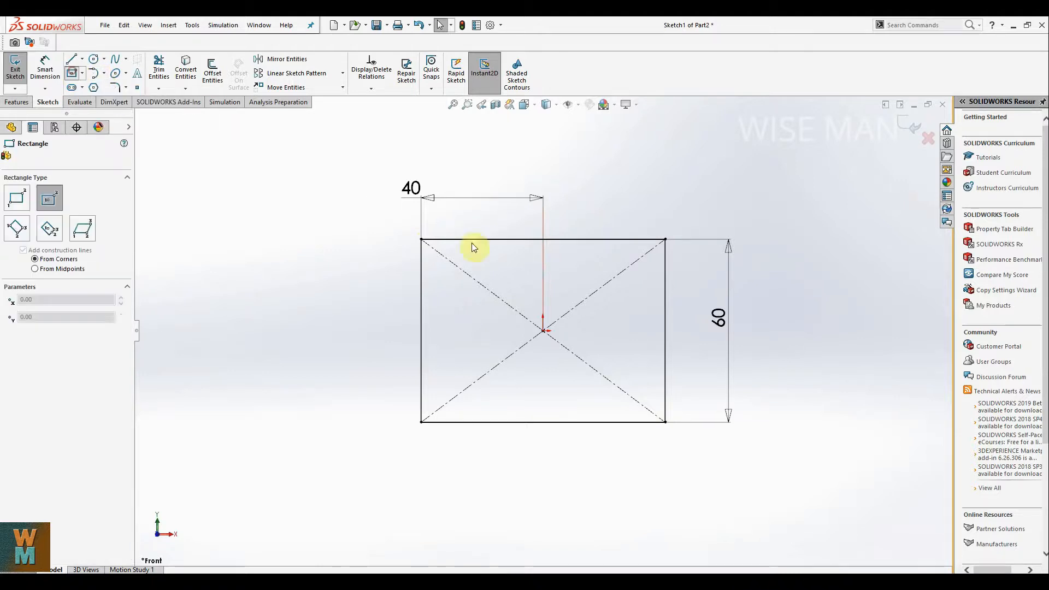
pyautogui.click(420, 331)
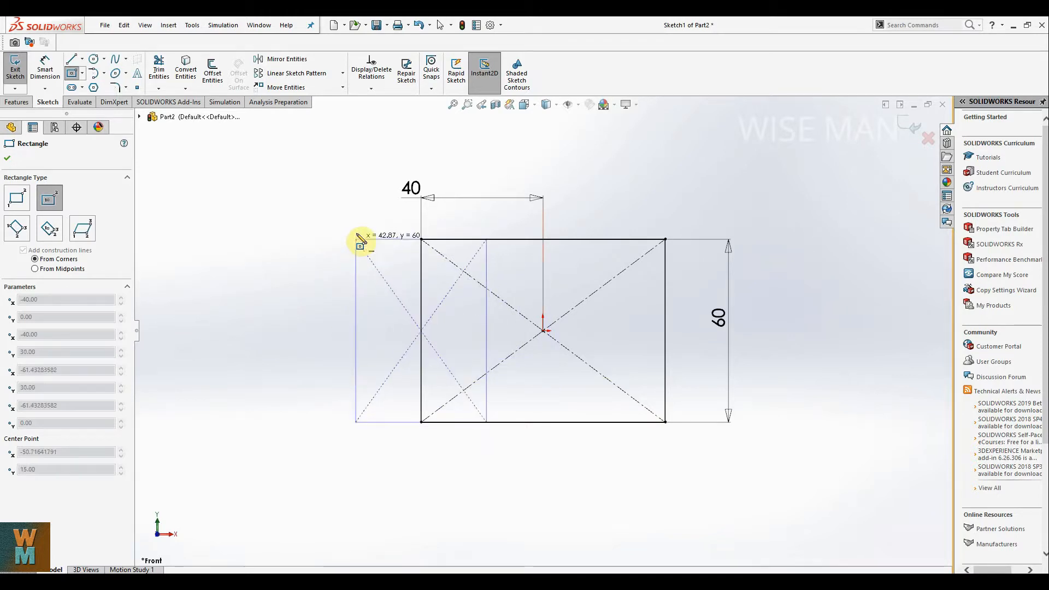
pyautogui.click(372, 171)
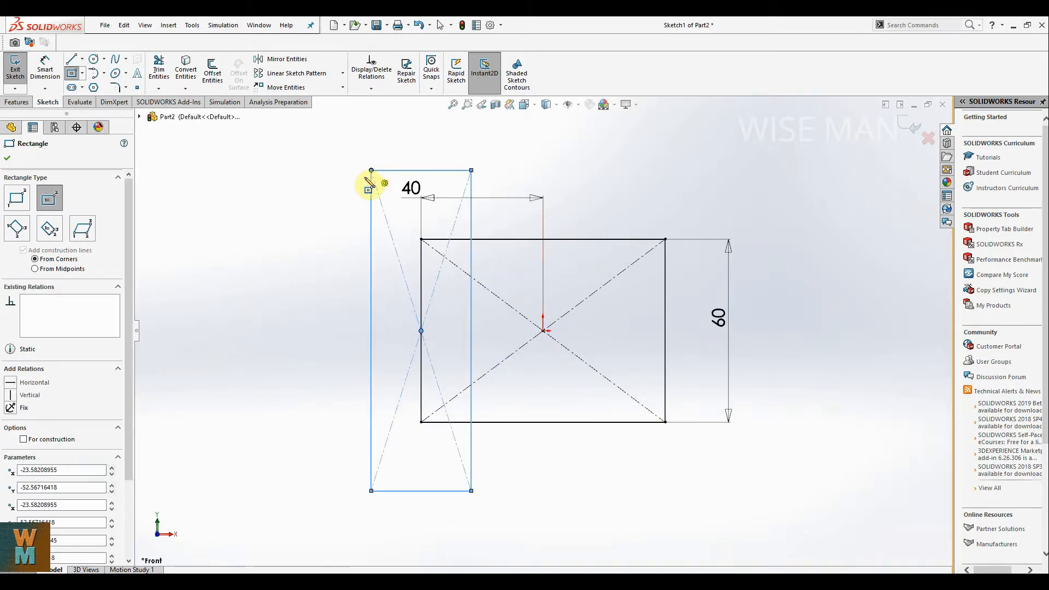
# Dimension the second rectangle to 30 mm wide and 100 mm tall.
pyautogui.click(48, 68)
pyautogui.click(417, 170)
pyautogui.click(416, 153)
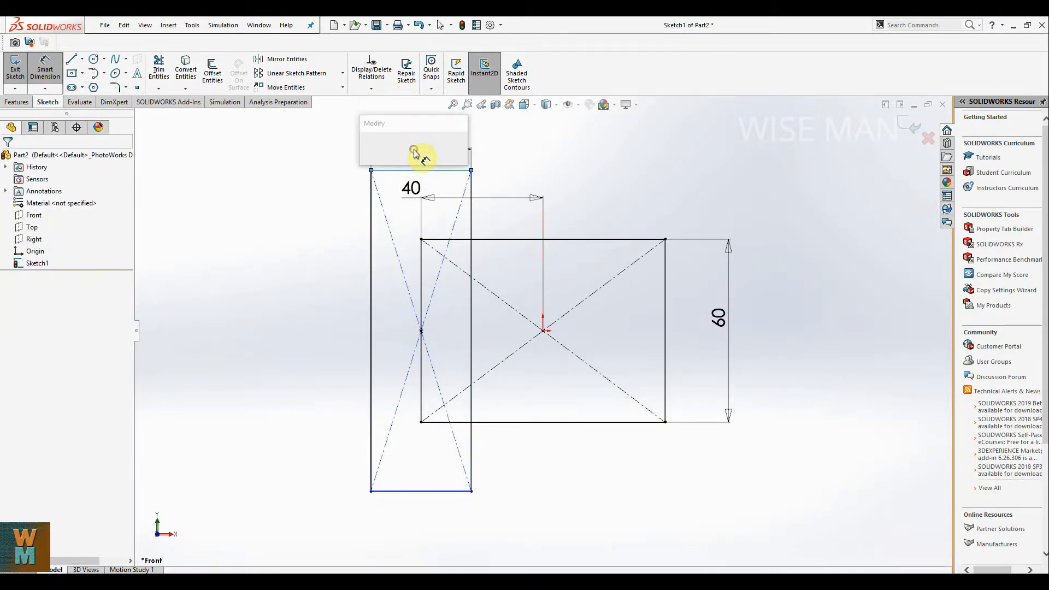
pyautogui.write('30')
pyautogui.press('Return')
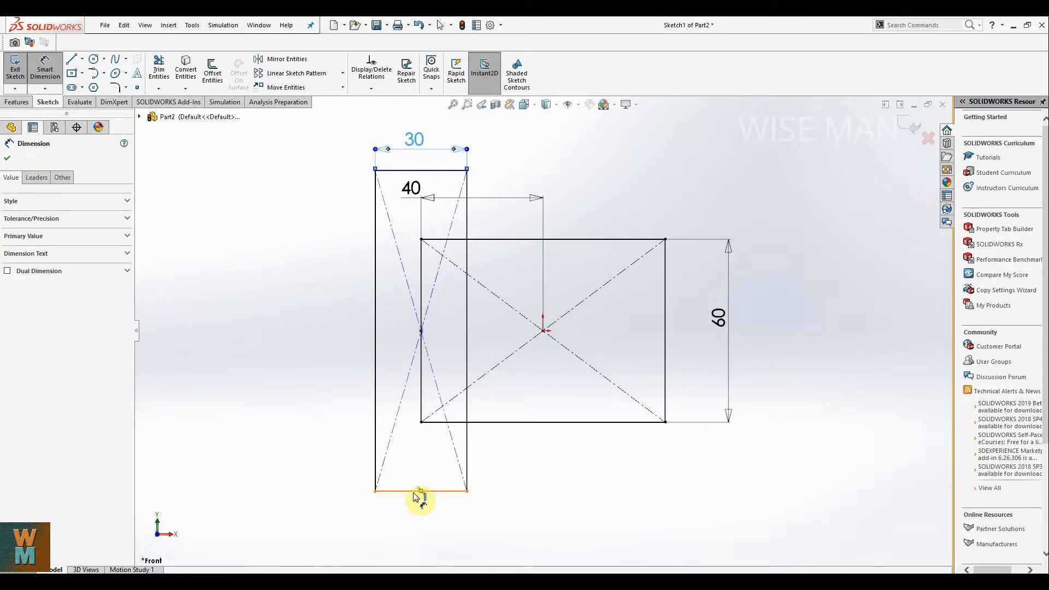
pyautogui.click(375, 434)
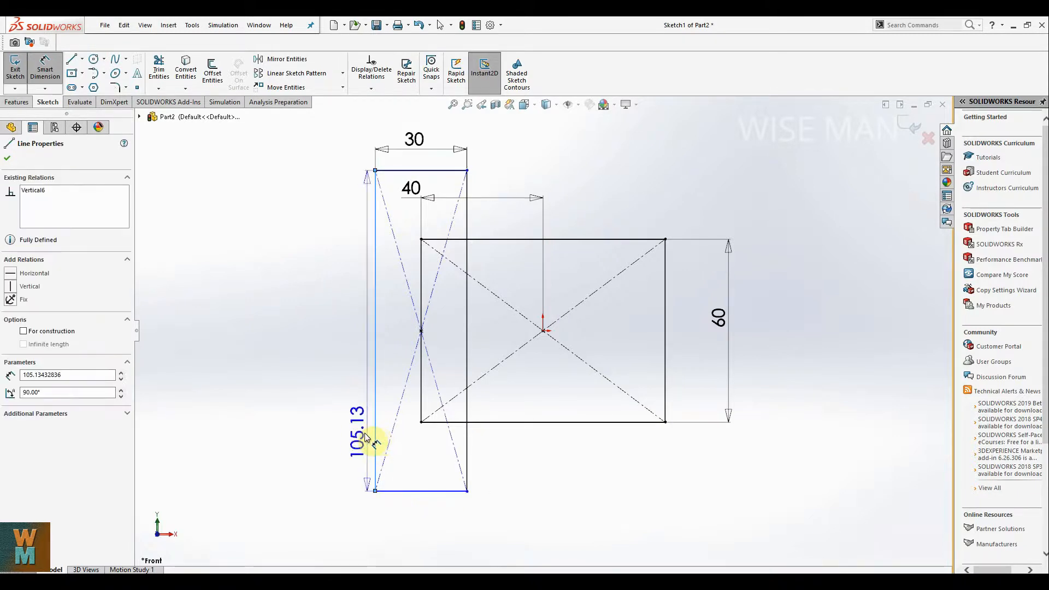
pyautogui.click(331, 362)
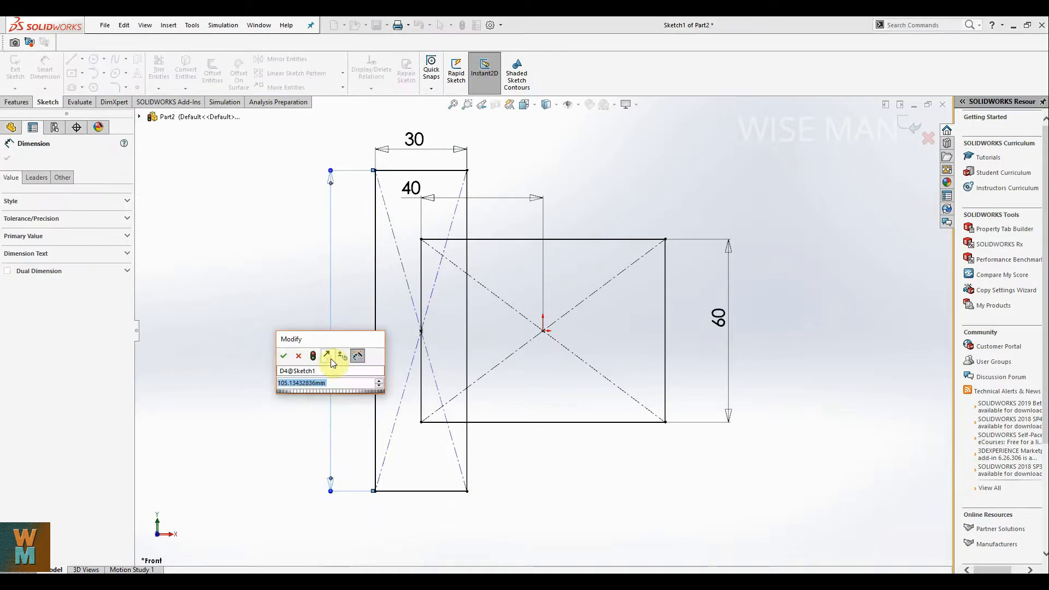
pyautogui.write('100')
pyautogui.press('Return')
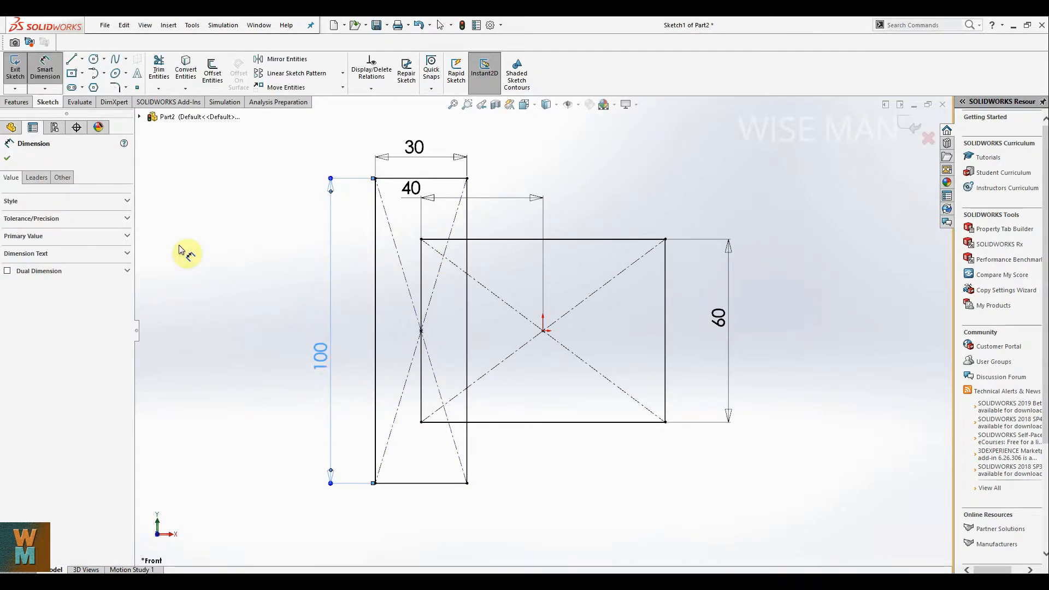
# Trim the wide rectangle's solid edges inside the tall rectangle, accepting the loss of the midpoint relation.
pyautogui.click(162, 65)
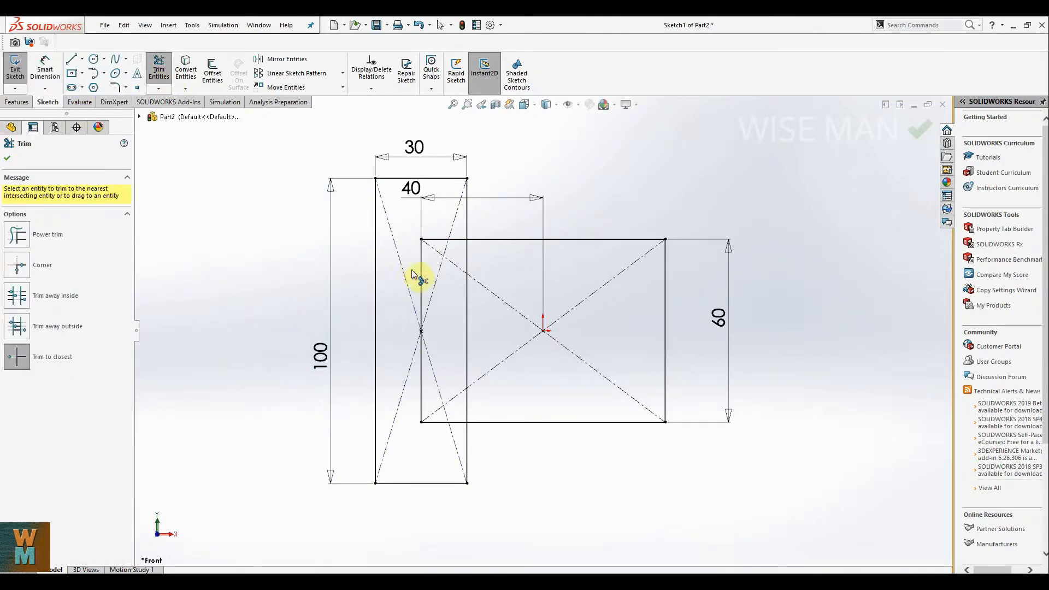
pyautogui.click(421, 282)
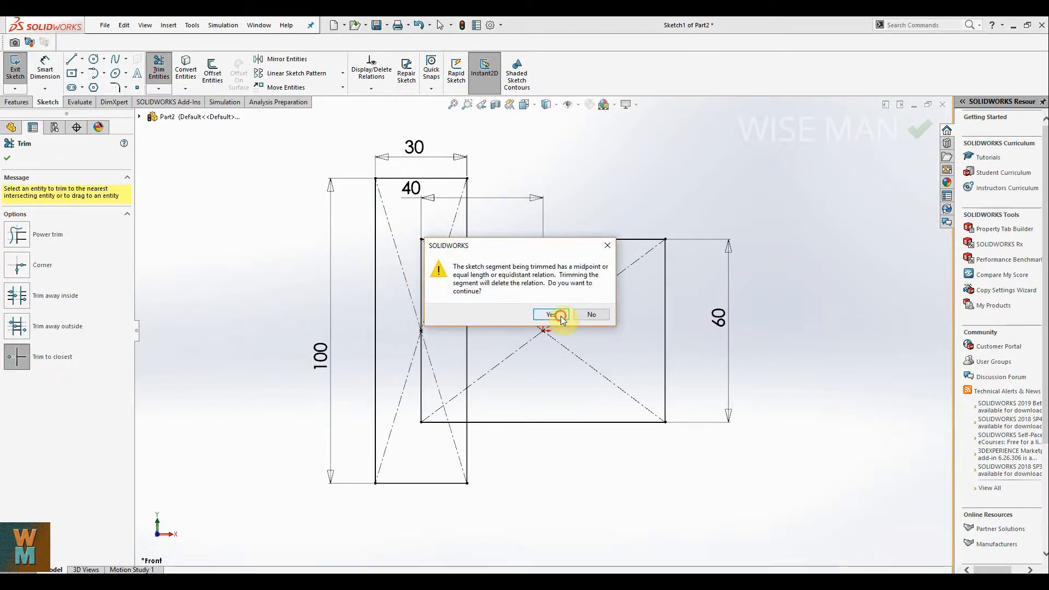
pyautogui.click(551, 315)
pyautogui.click(445, 239)
pyautogui.click(423, 361)
pyautogui.click(437, 422)
# Trim away the tall rectangle's construction diagonals and the wide rectangle's lower diagonal end inside it.
pyautogui.click(437, 381)
pyautogui.click(429, 300)
pyautogui.click(435, 249)
pyautogui.click(448, 233)
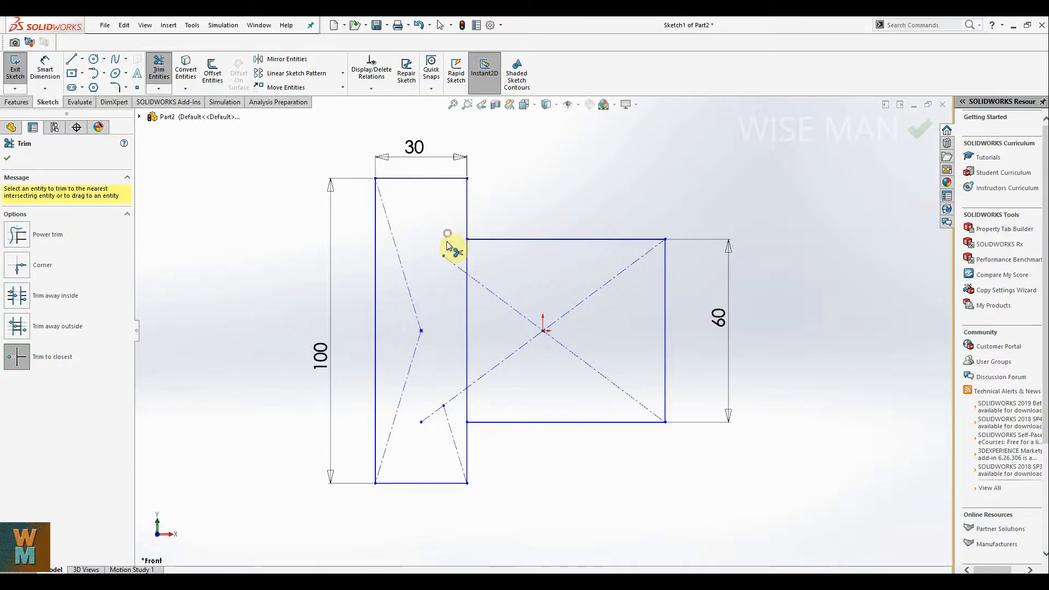
pyautogui.click(410, 288)
pyautogui.click(417, 344)
pyautogui.click(458, 394)
pyautogui.click(436, 414)
pyautogui.click(457, 428)
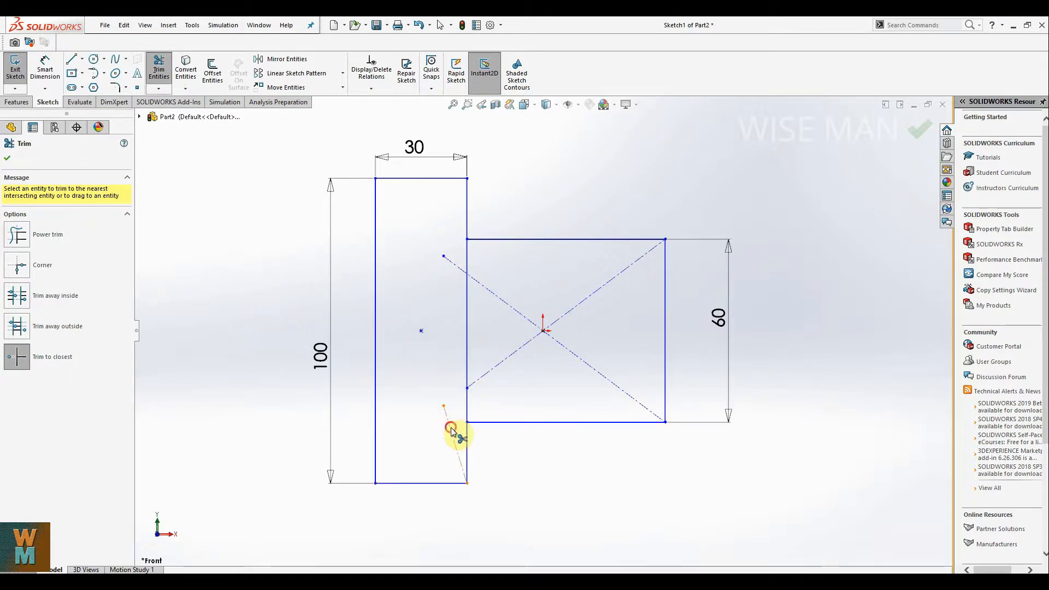
# Trim the wide rectangle's remaining construction diagonals and the vertical segment between the two rectangles, leaving one closed T-shaped outline.
pyautogui.click(456, 267)
pyautogui.click(521, 313)
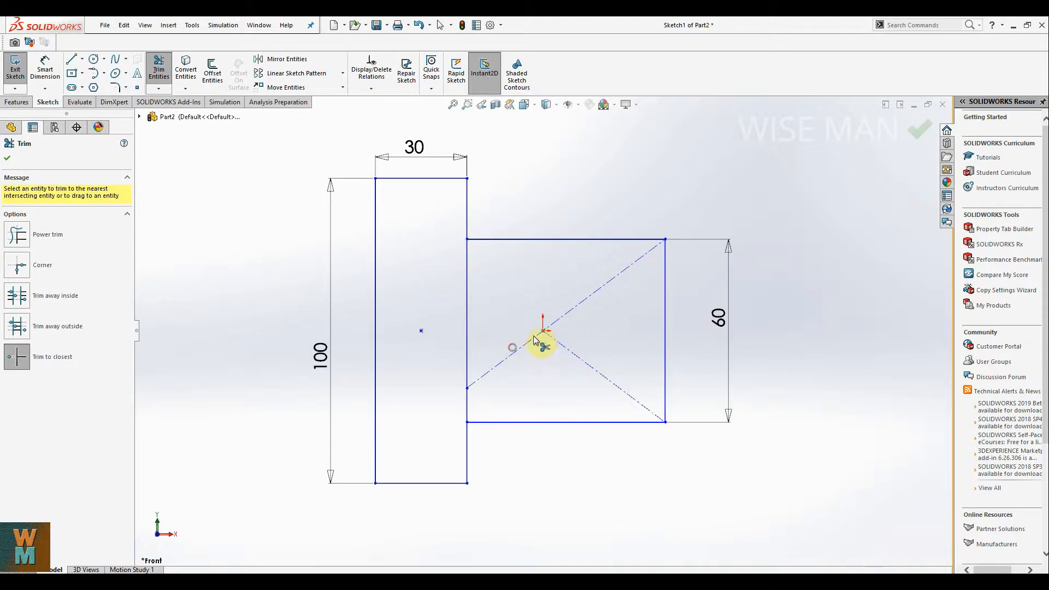
pyautogui.click(557, 321)
pyautogui.click(570, 351)
pyautogui.click(513, 358)
pyautogui.click(469, 298)
pyautogui.click(922, 129)
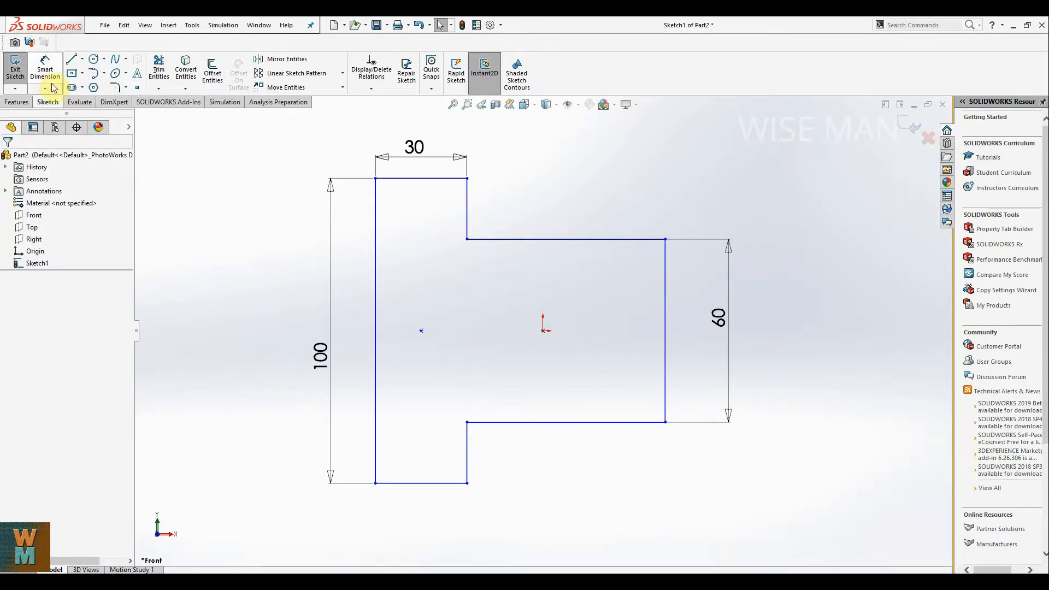
# Move the whole T-shaped outline from its lower-left corner to the origin, without keeping relations.
pyautogui.click(453, 104)
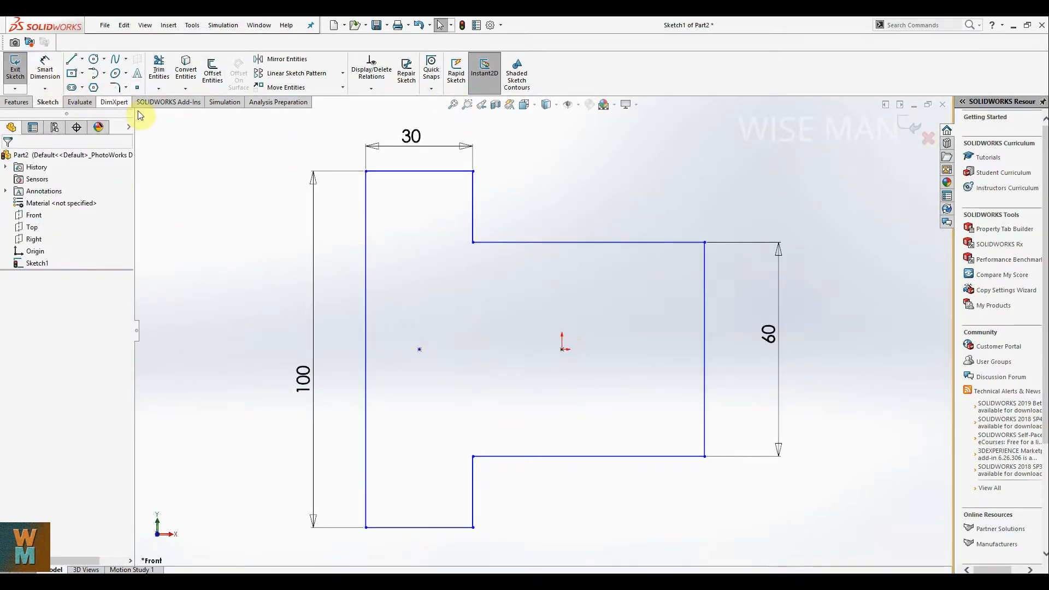
pyautogui.click(343, 88)
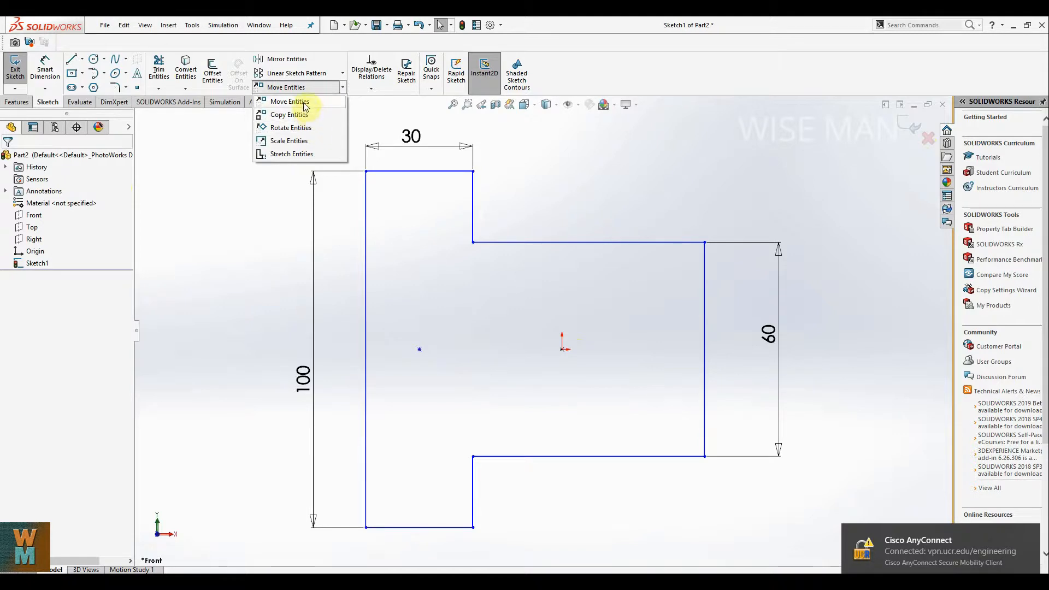
pyautogui.click(300, 104)
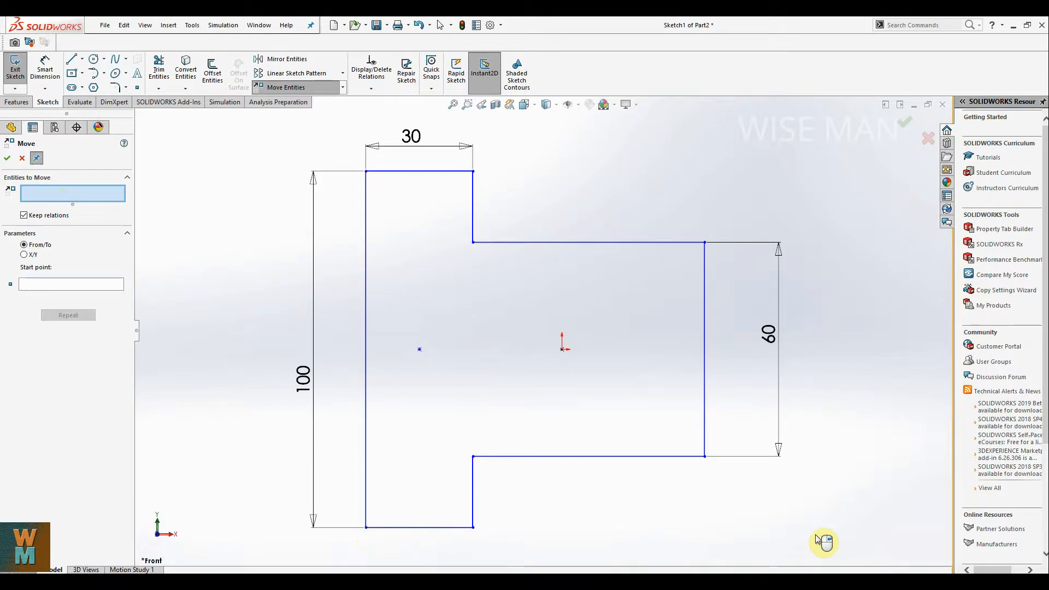
pyautogui.hotkey('ctrl', 'a')
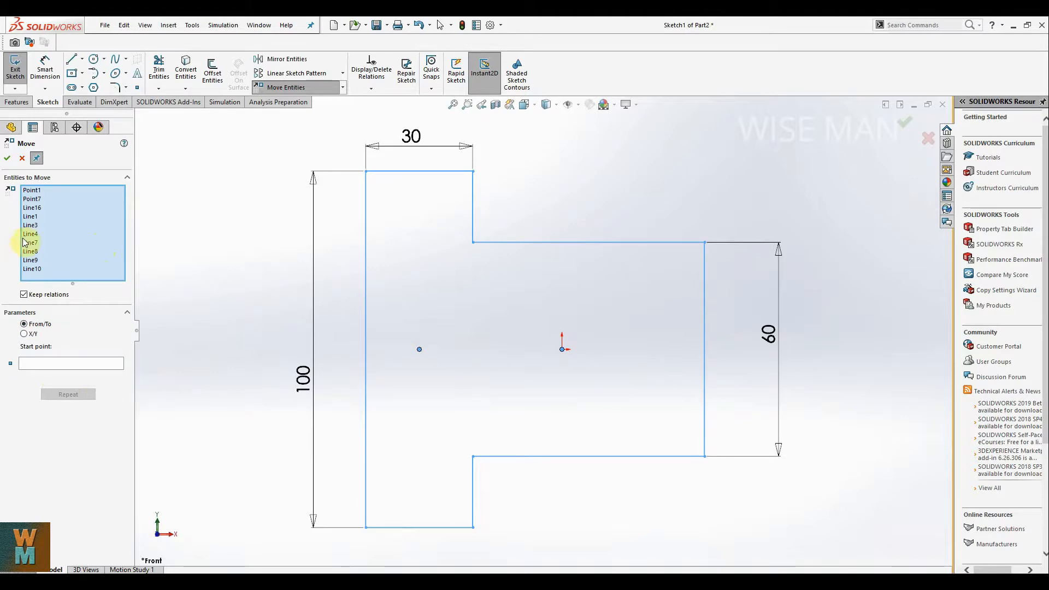
pyautogui.click(35, 362)
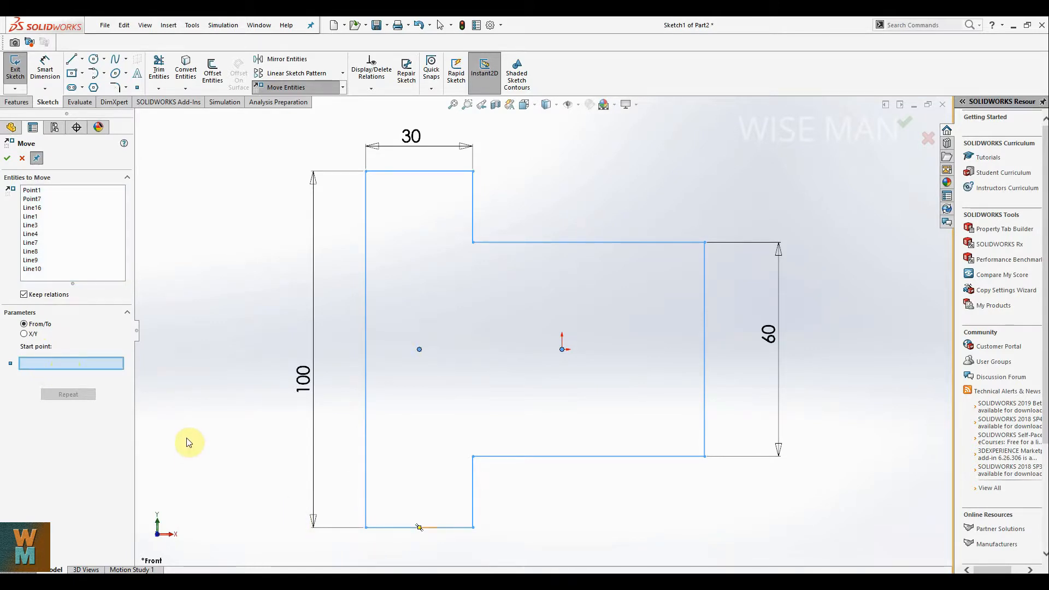
pyautogui.click(24, 294)
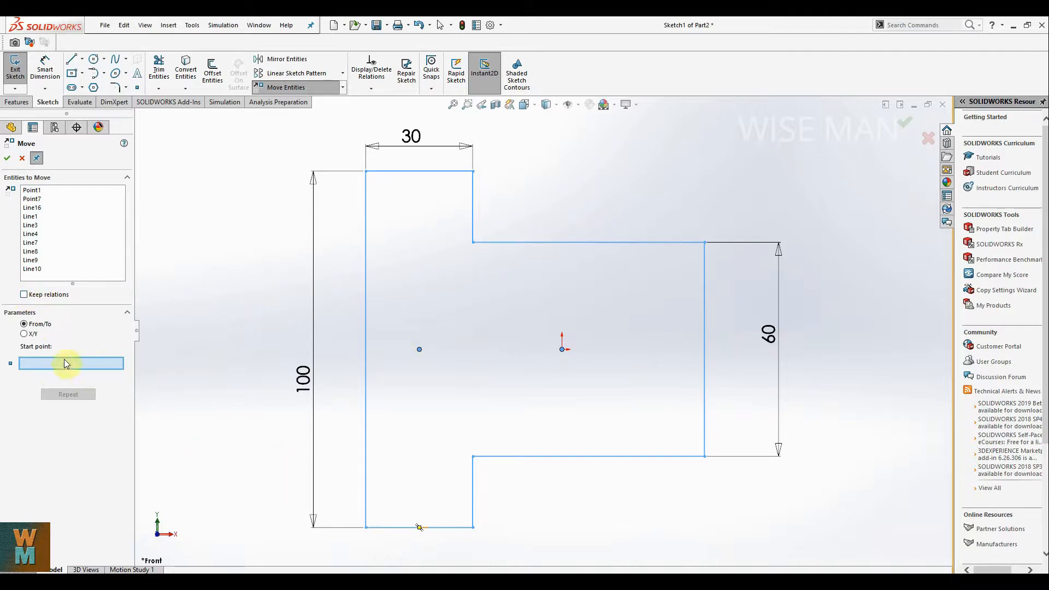
pyautogui.click(366, 528)
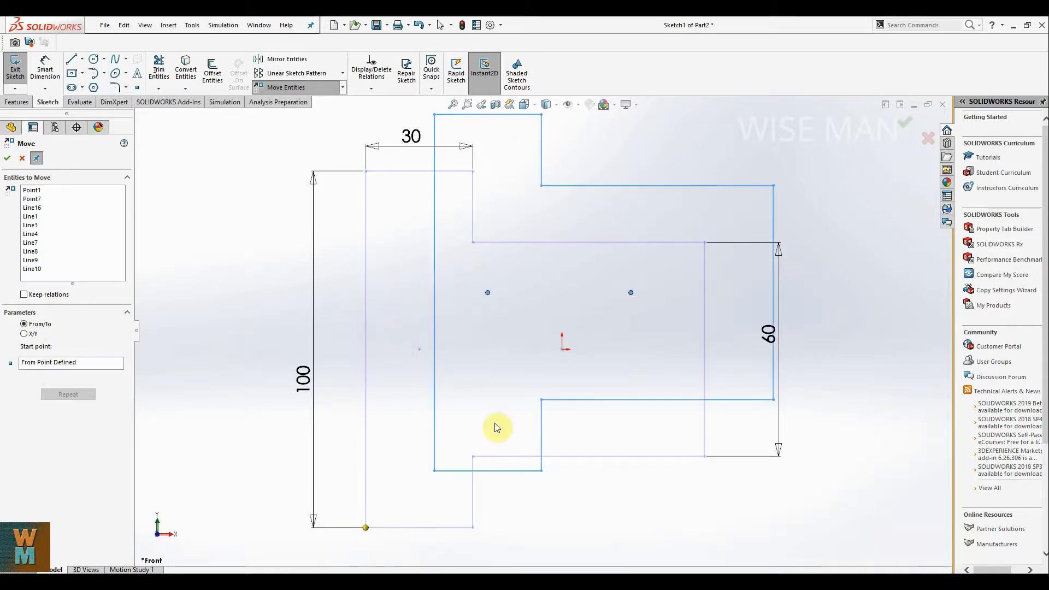
pyautogui.click(563, 350)
pyautogui.click(453, 105)
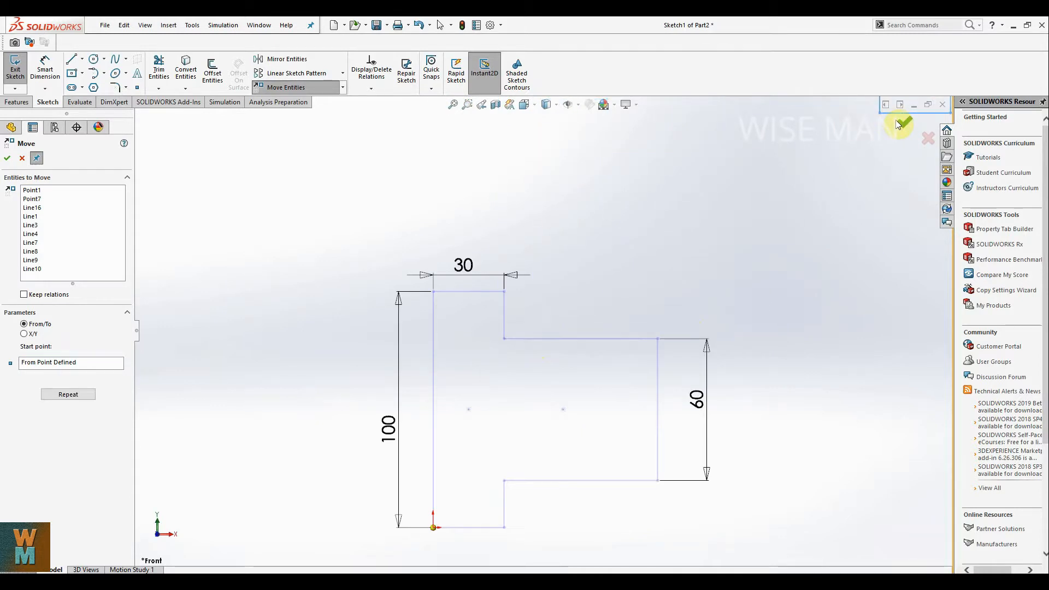
pyautogui.press('Escape')
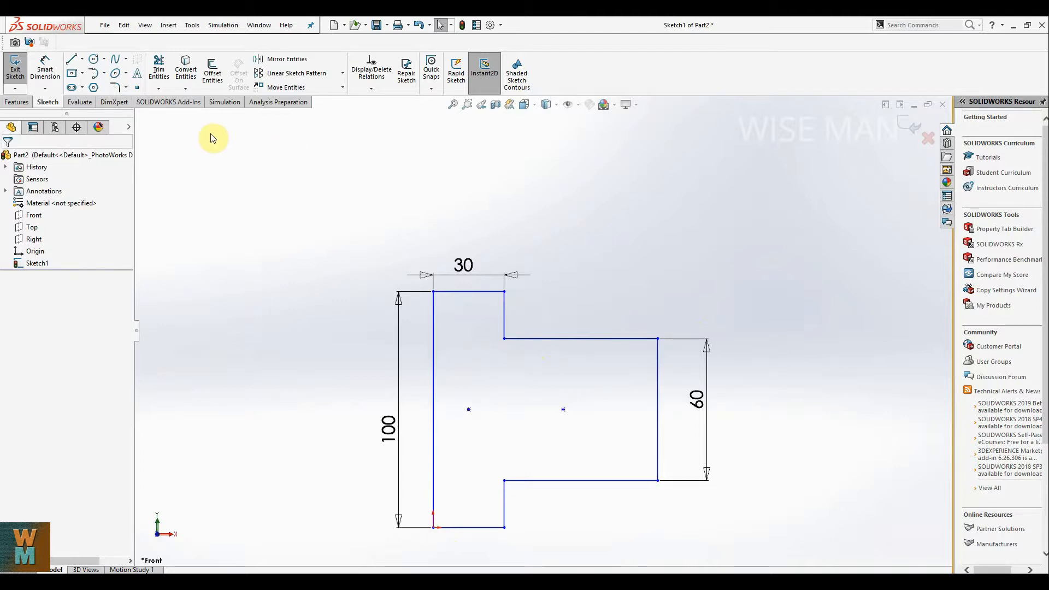
# Copy the whole T-shaped outline from its lower-left corner twice, placing one copy to its upper right and one to its upper left.
pyautogui.click(342, 89)
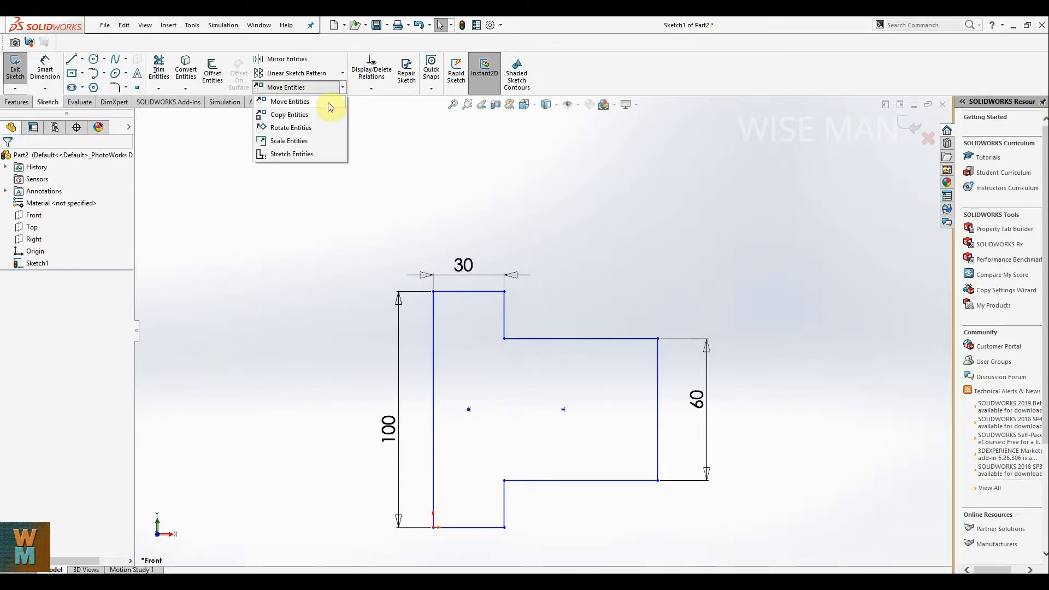
pyautogui.click(292, 115)
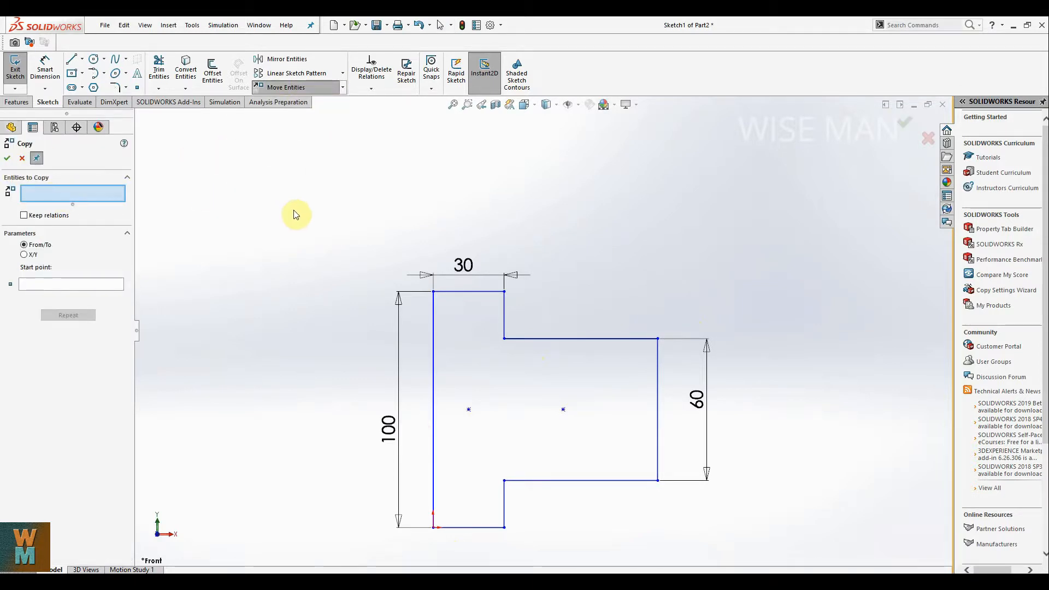
pyautogui.hotkey('ctrl', 'a')
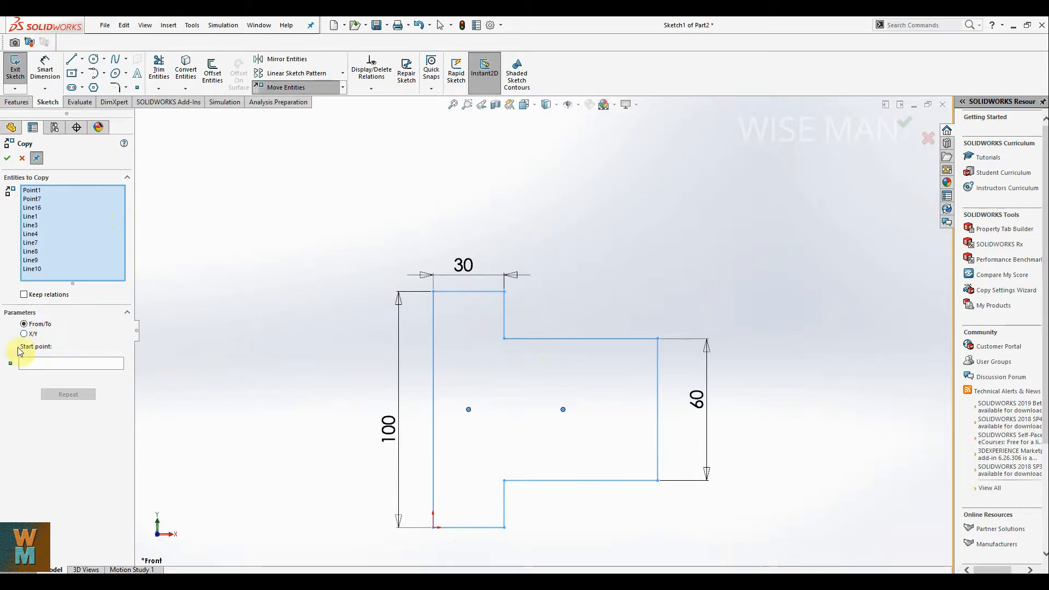
pyautogui.click(43, 363)
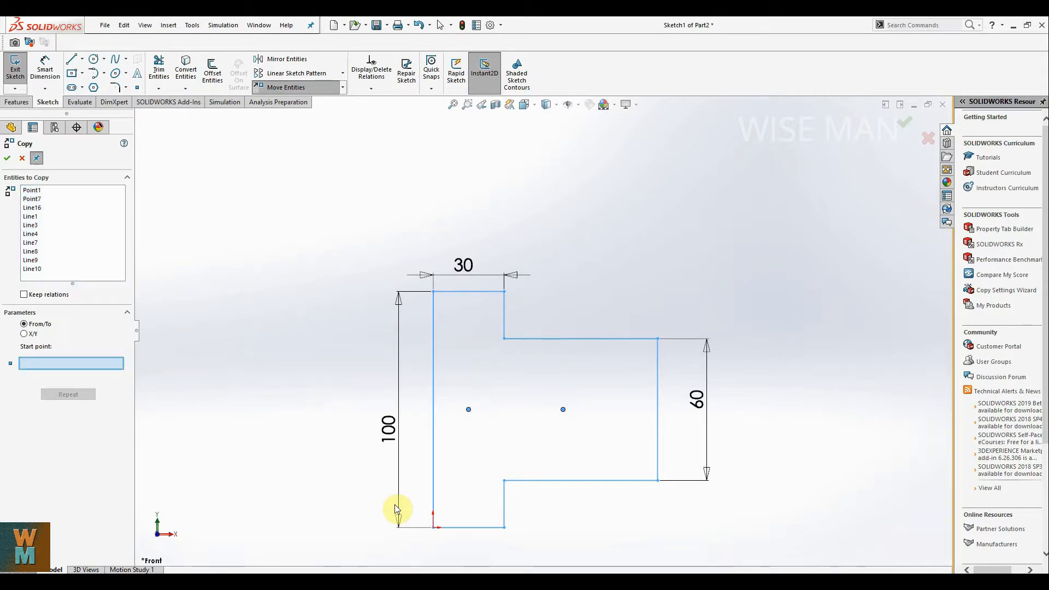
pyautogui.click(434, 527)
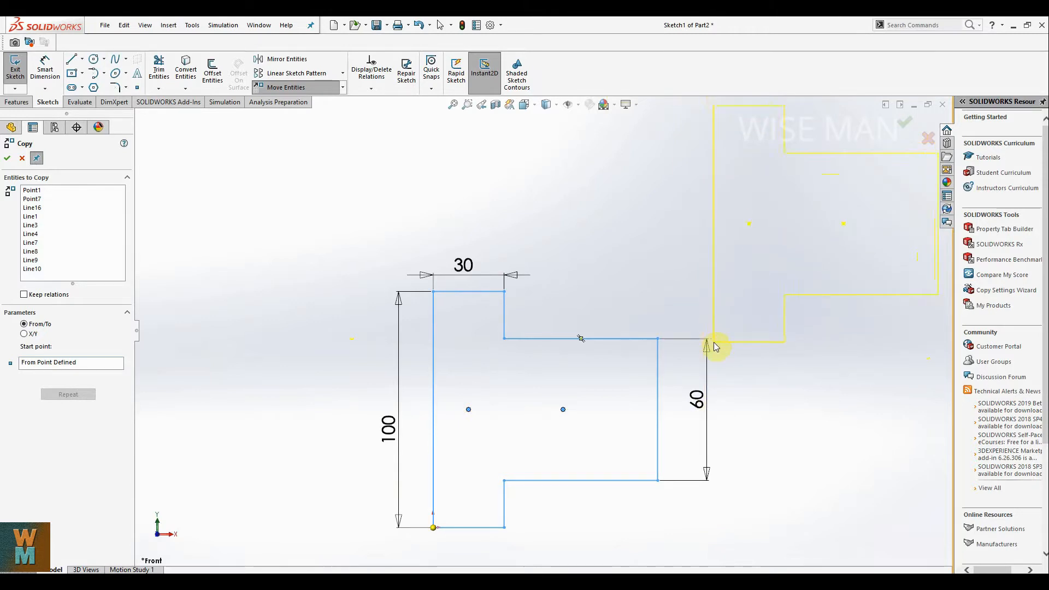
pyautogui.click(700, 337)
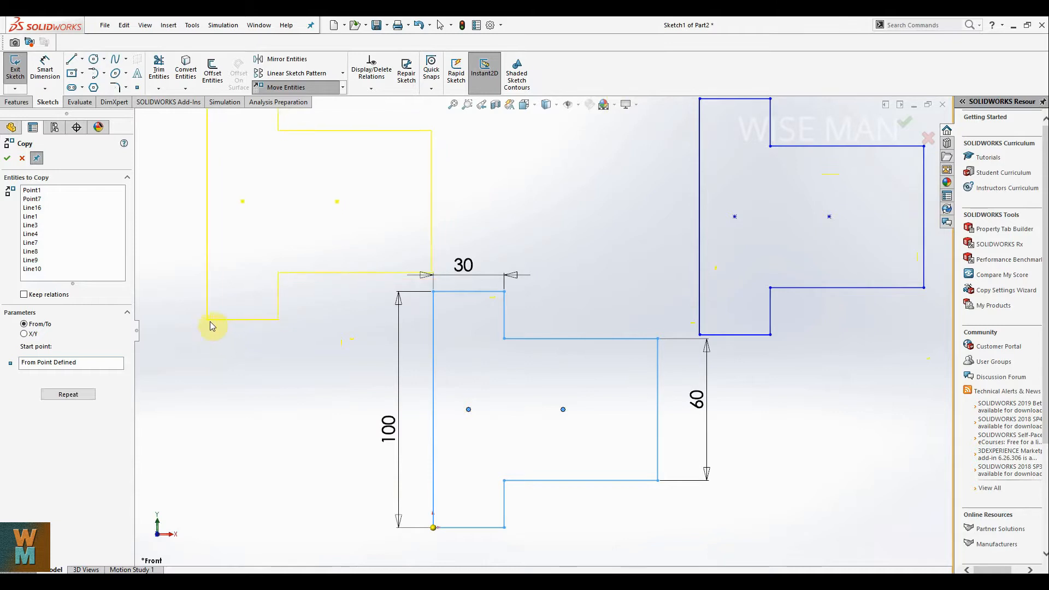
pyautogui.click(168, 365)
pyautogui.click(7, 158)
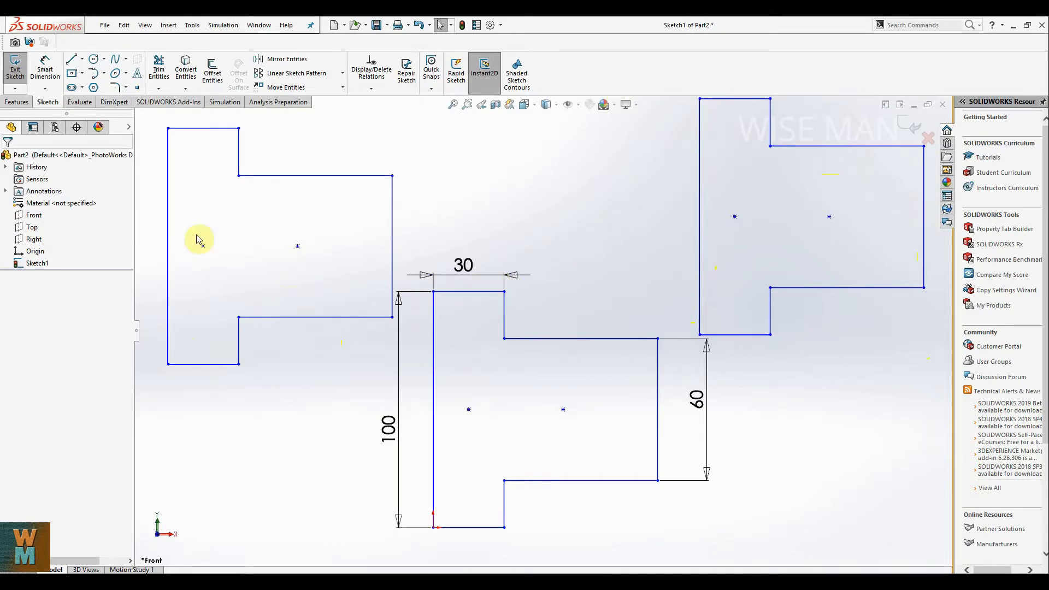
# Set up a rotation of the original T-shaped outline with relations kept, centred on the center point of its 30 mm wide part.
pyautogui.click(343, 89)
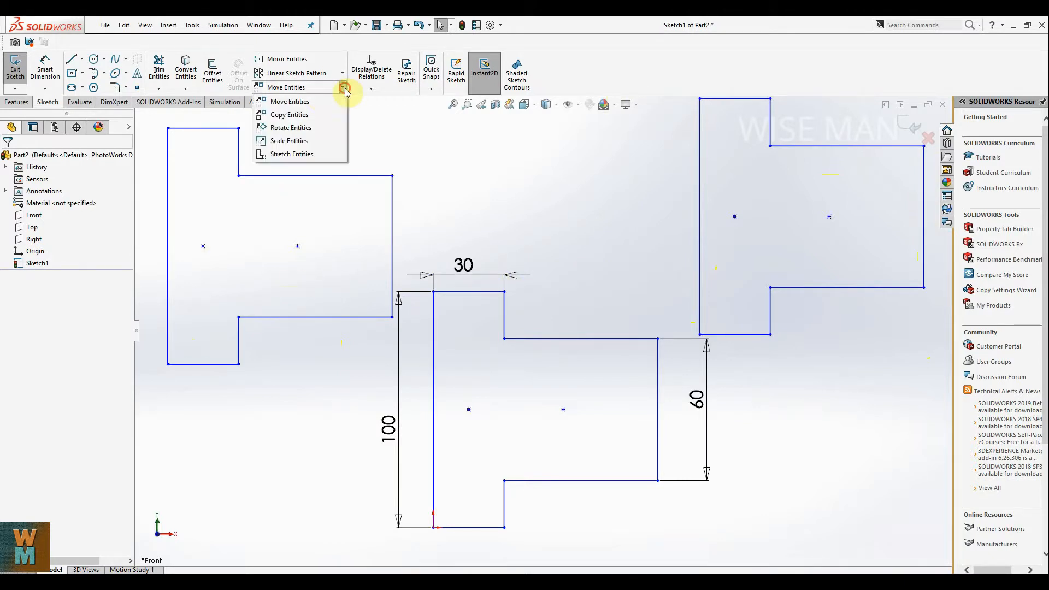
pyautogui.click(303, 129)
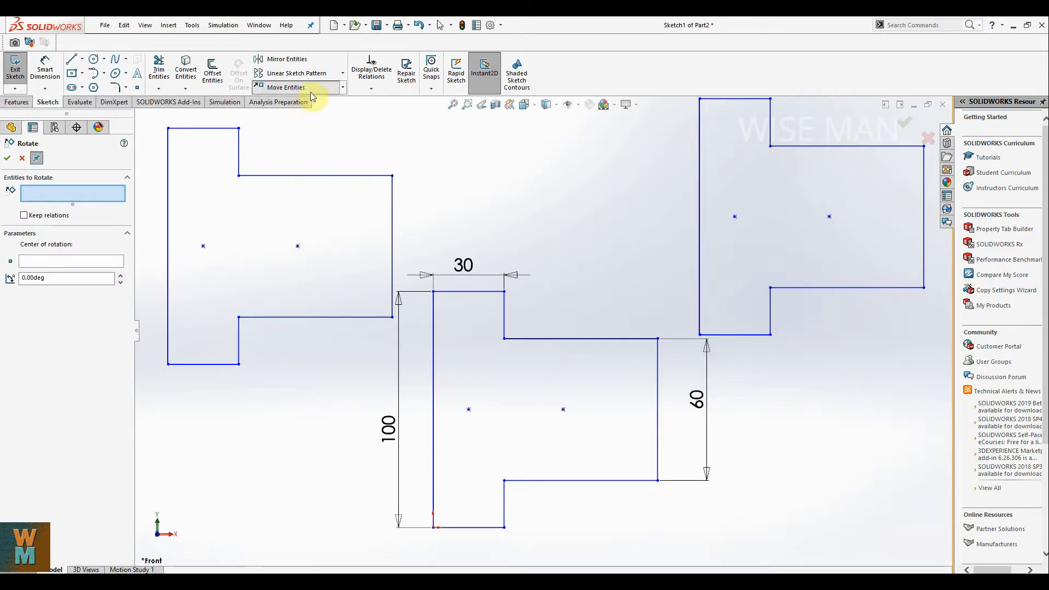
pyautogui.click(344, 89)
pyautogui.click(333, 126)
pyautogui.click(343, 88)
pyautogui.click(334, 127)
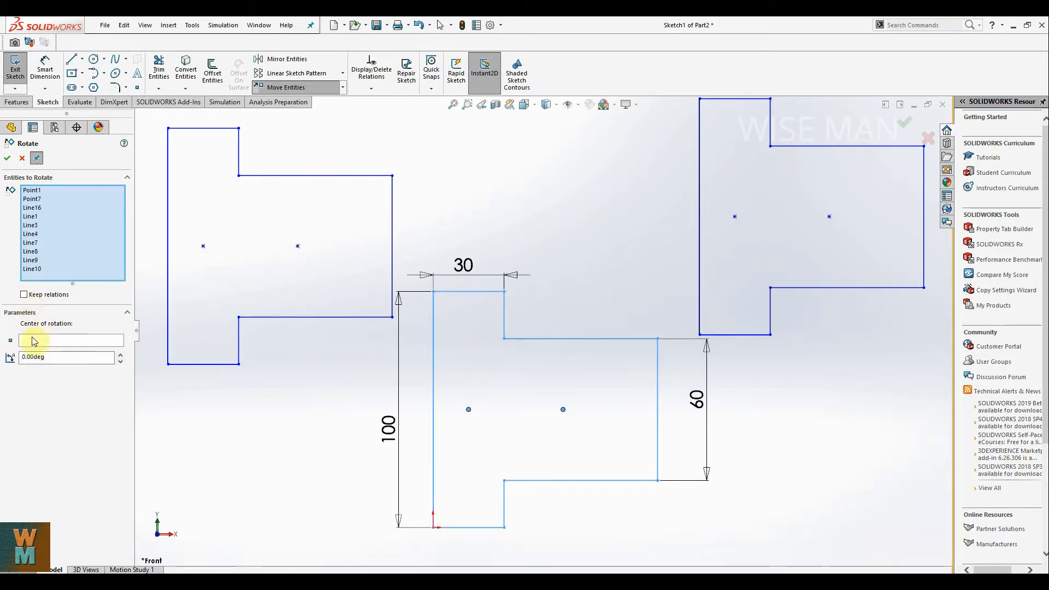
pyautogui.click(24, 295)
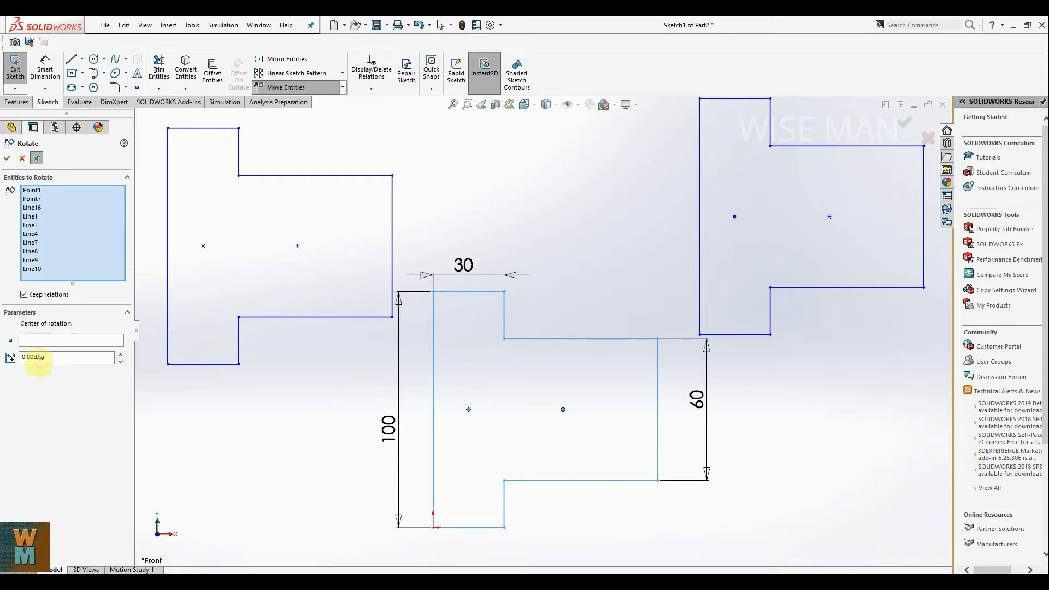
pyautogui.click(48, 342)
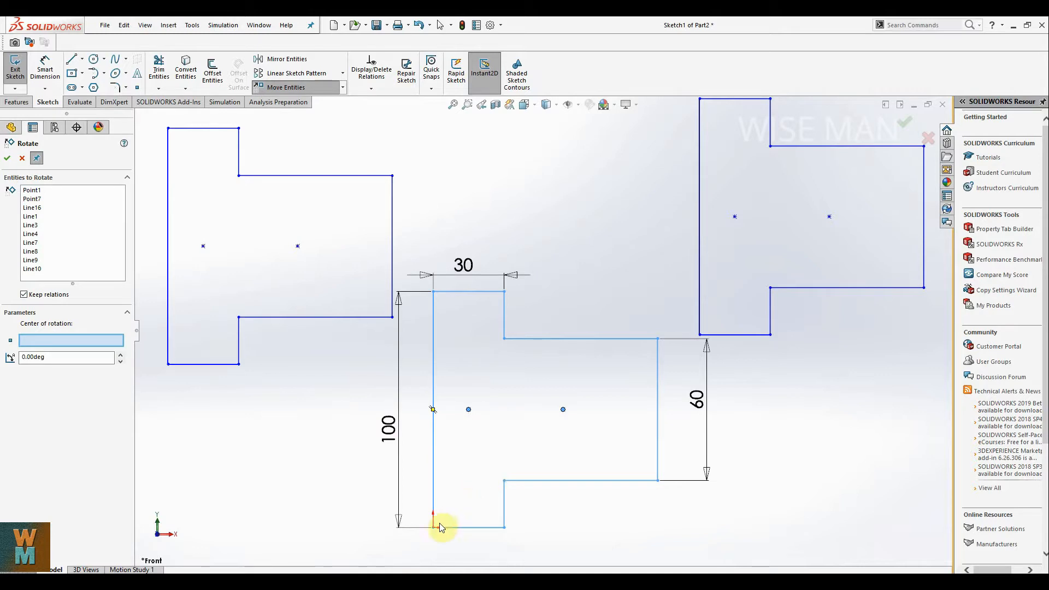
pyautogui.click(470, 411)
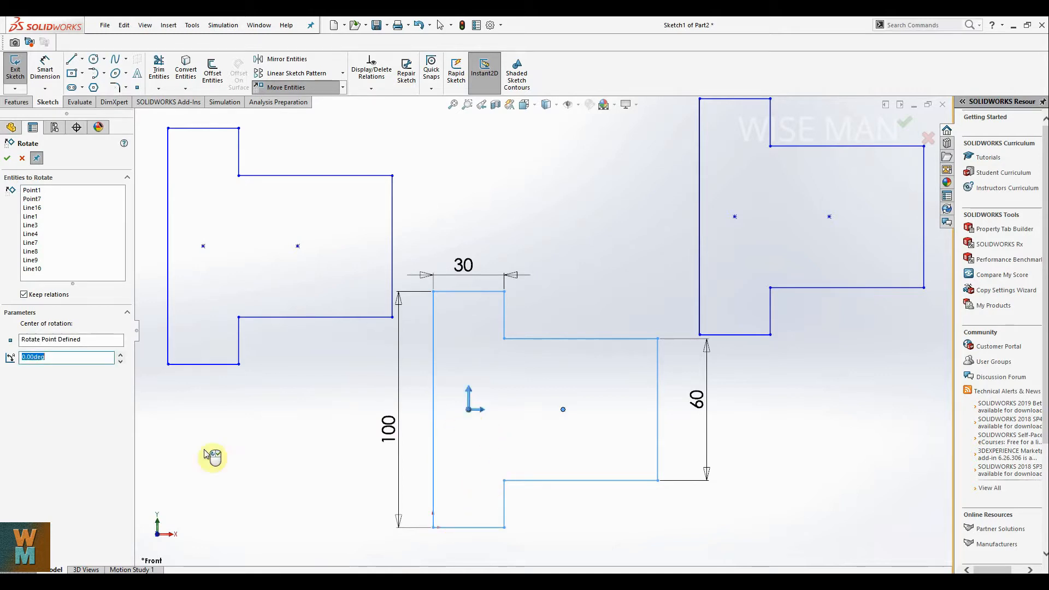
# Preview the rotation by raising the angle gradually from zero to 42 degrees.
pyautogui.click(122, 355)
pyautogui.click(122, 355)
pyautogui.click(121, 355)
pyautogui.click(122, 355)
pyautogui.click(122, 355)
pyautogui.click(122, 355)
pyautogui.click(122, 356)
pyautogui.click(122, 355)
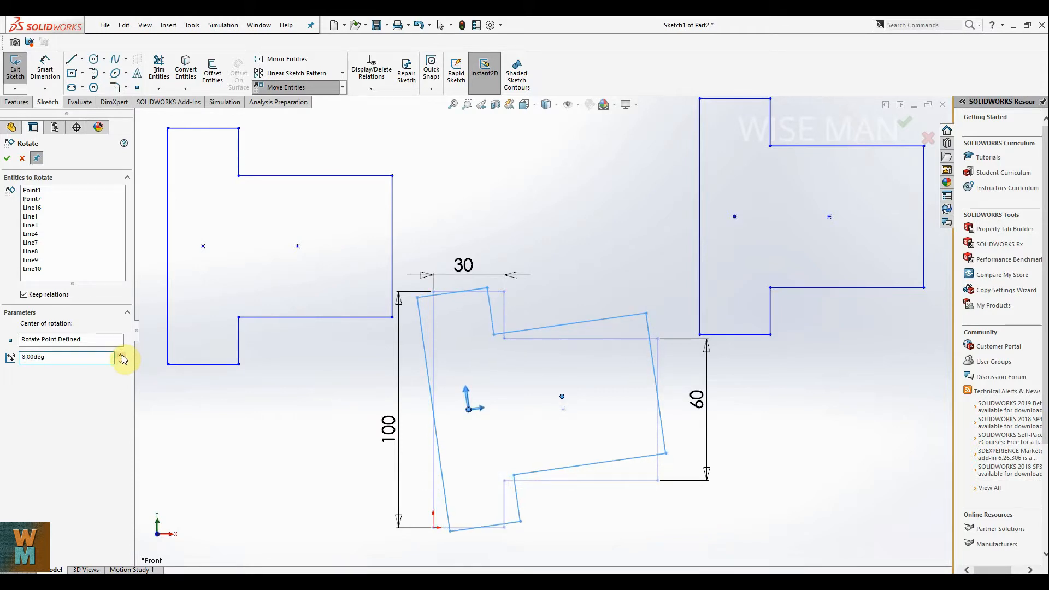
pyautogui.click(122, 355)
pyautogui.click(122, 355)
pyautogui.click(122, 356)
pyautogui.click(121, 355)
pyautogui.click(122, 355)
pyautogui.click(122, 355)
pyautogui.click(122, 355)
pyautogui.click(121, 355)
pyautogui.click(121, 356)
pyautogui.click(122, 355)
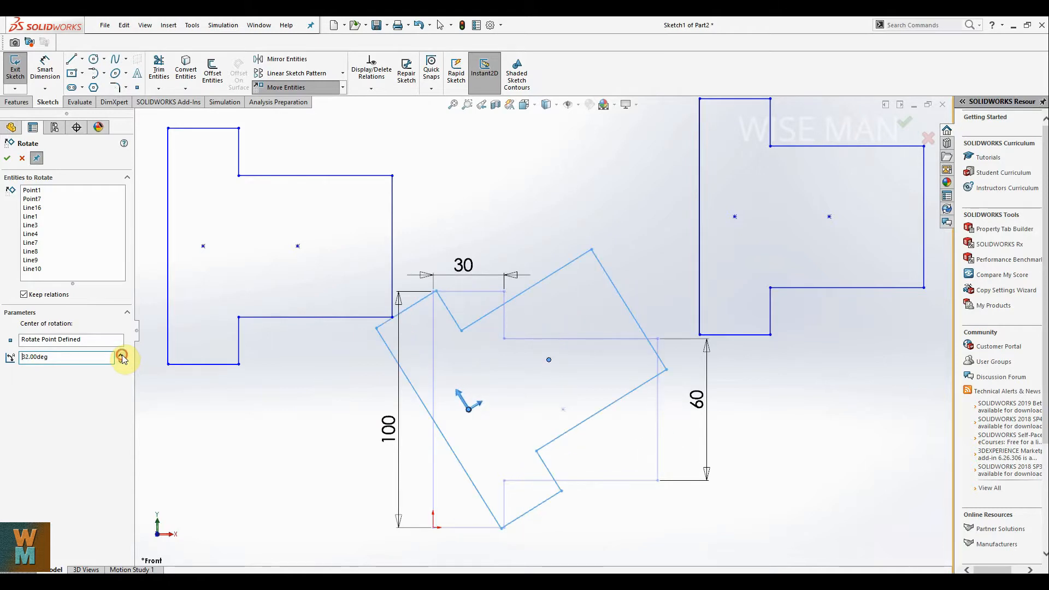
pyautogui.click(121, 356)
# Set the rotation angle to 90 degrees and apply it to the original T-shaped outline.
pyautogui.moveTo(78, 357); pyautogui.dragTo(2, 351)
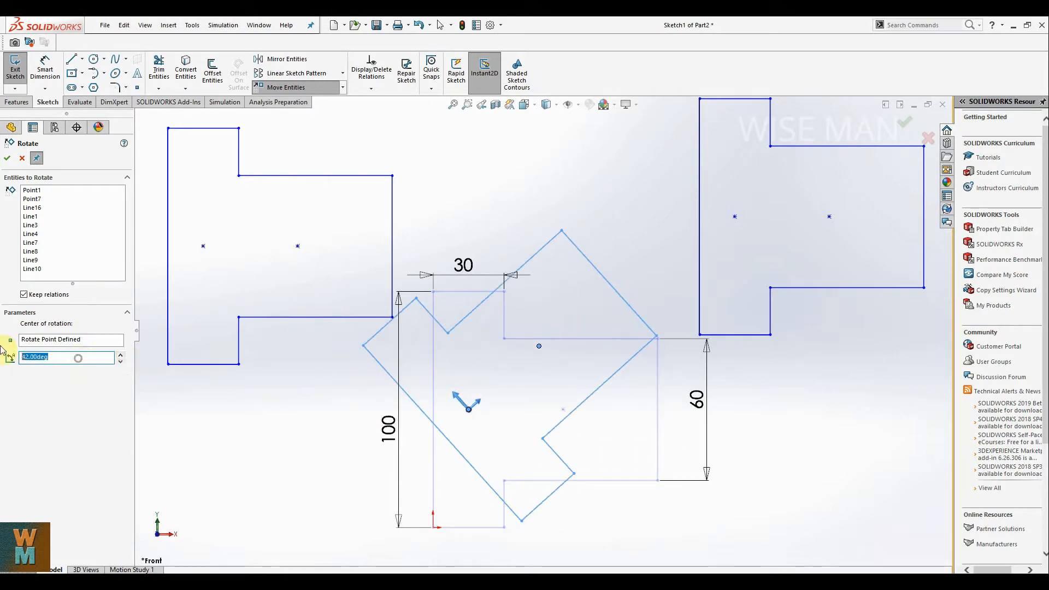
pyautogui.write('90')
pyautogui.press('Return')
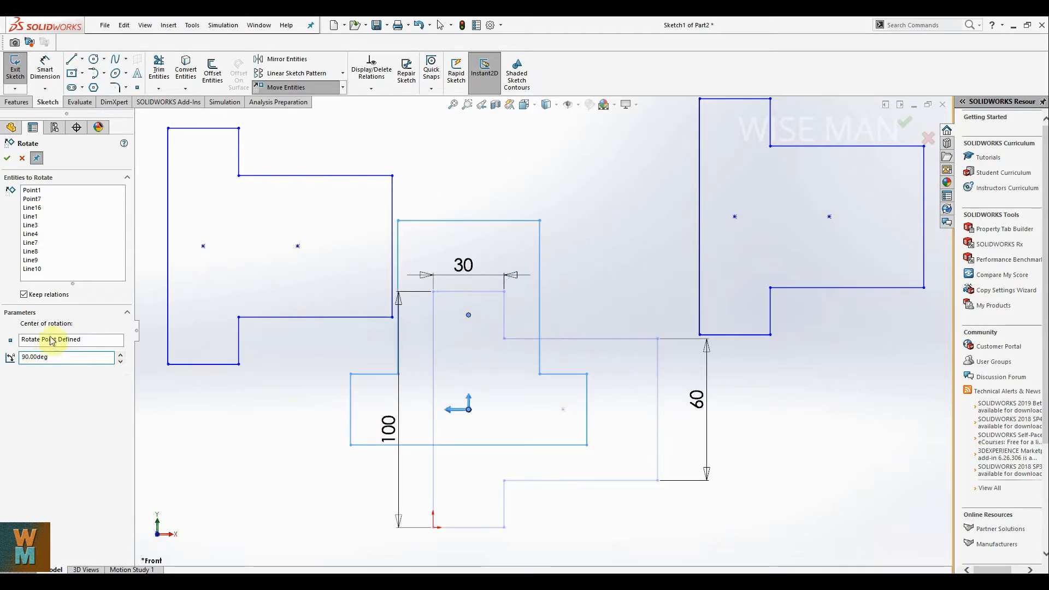
pyautogui.click(7, 158)
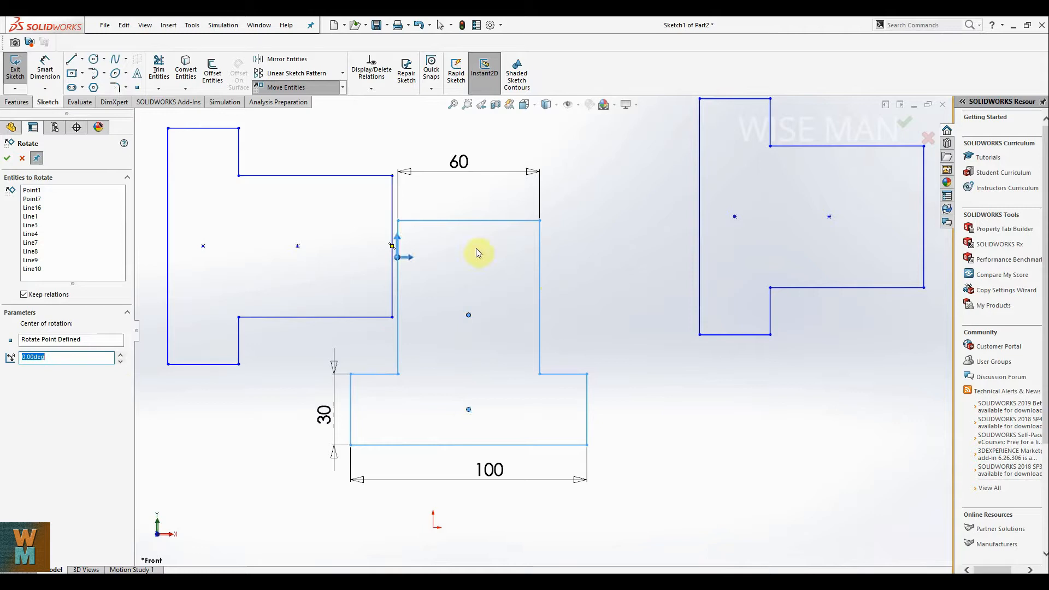
pyautogui.click(6, 160)
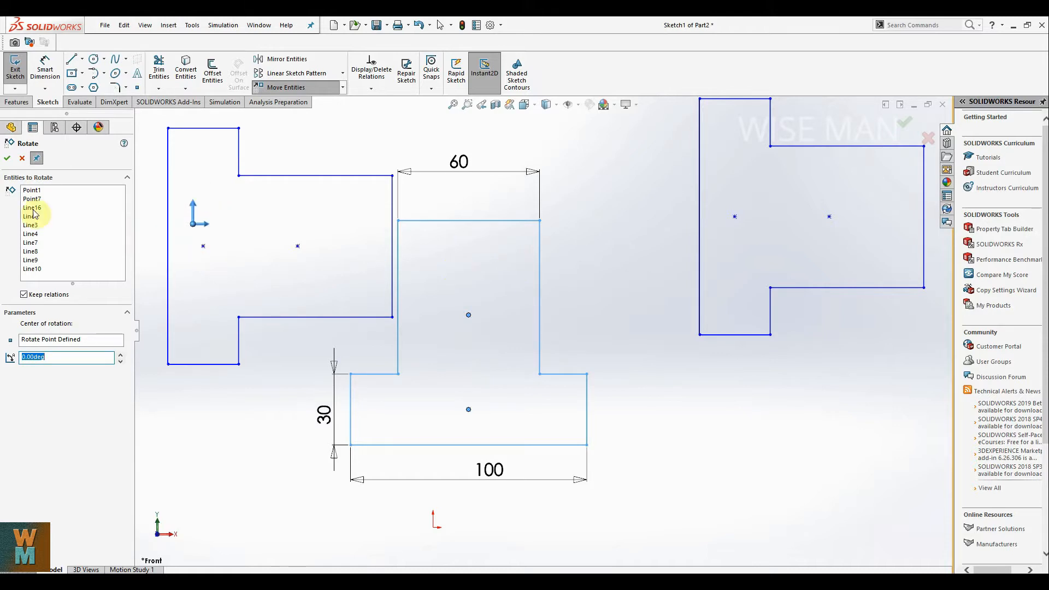
pyautogui.click(8, 160)
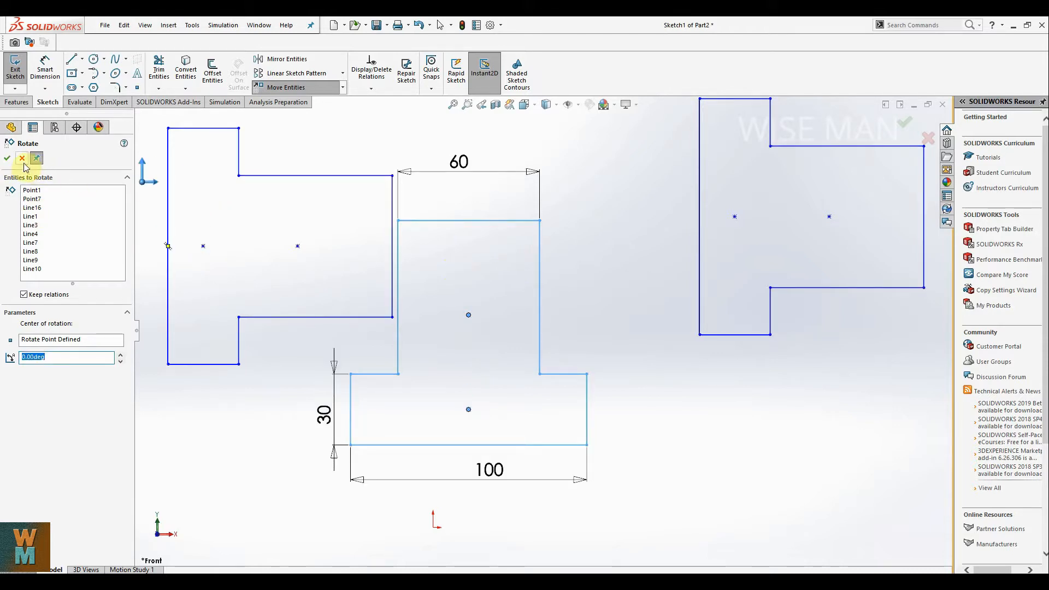
pyautogui.click(6, 162)
pyautogui.click(907, 124)
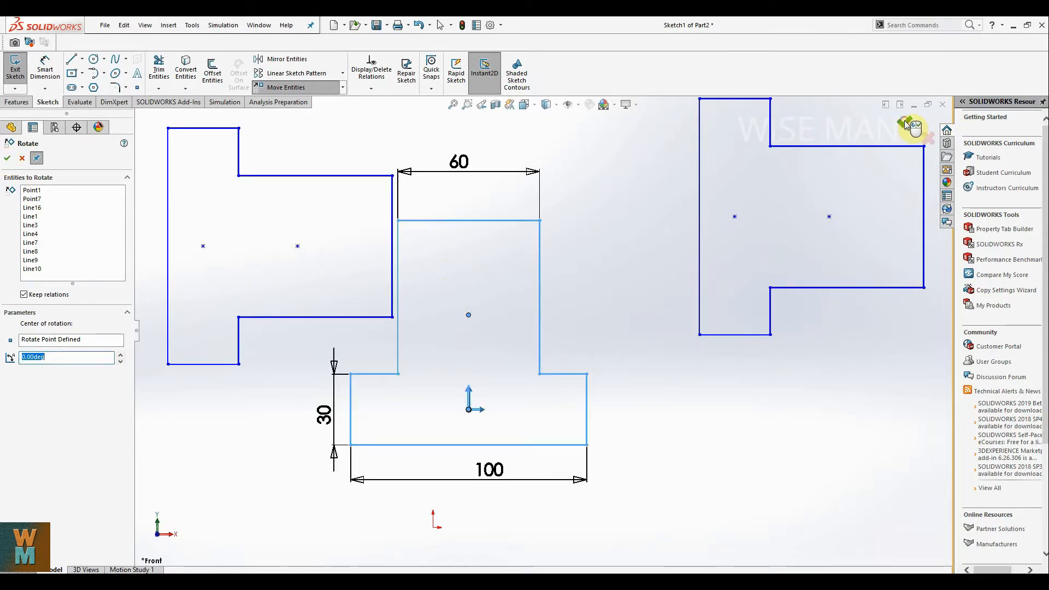
pyautogui.click(341, 90)
pyautogui.click(321, 146)
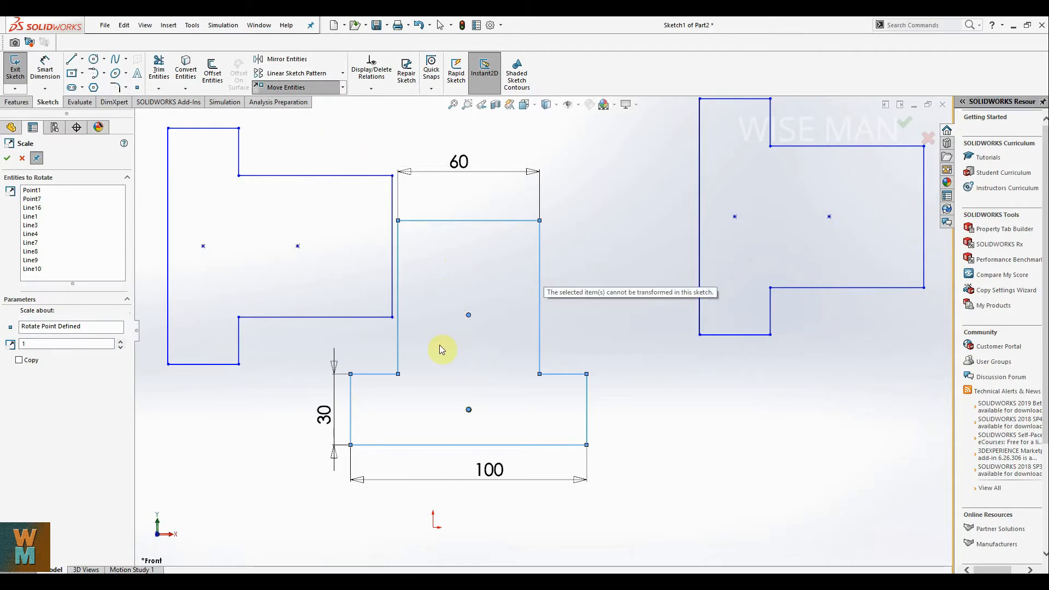
pyautogui.click(22, 158)
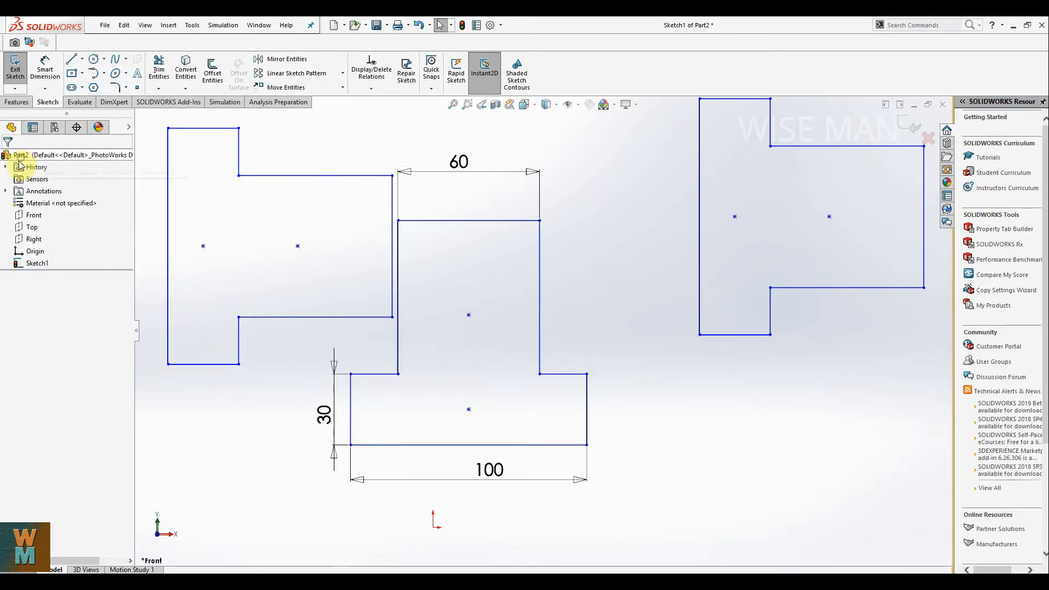
# Set up a scaling of the whole right-hand T-shaped outline about the center point of its narrower stem.
pyautogui.click(343, 88)
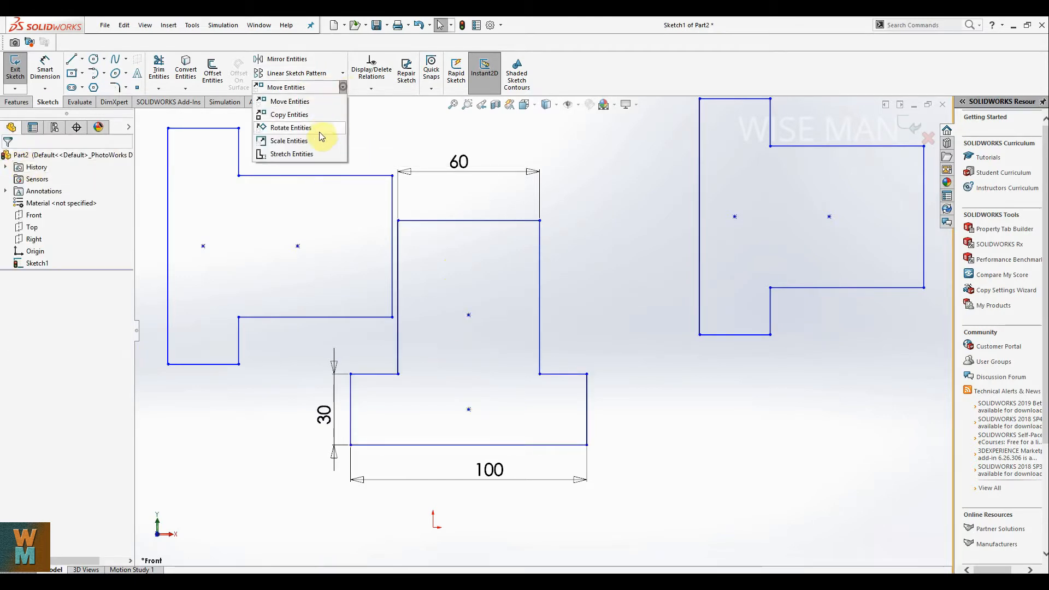
pyautogui.click(319, 142)
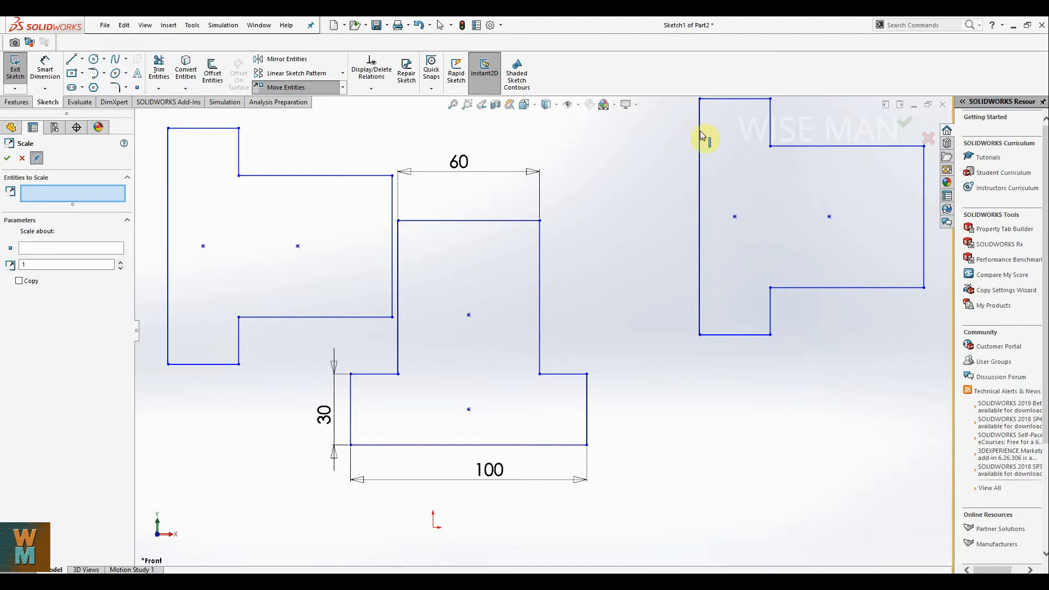
pyautogui.scroll(2, 720, 284)
pyautogui.moveTo(618, 166)
pyautogui.mouseDown()
pyautogui.moveTo(732, 227)
pyautogui.moveTo(847, 363)
pyautogui.mouseUp()
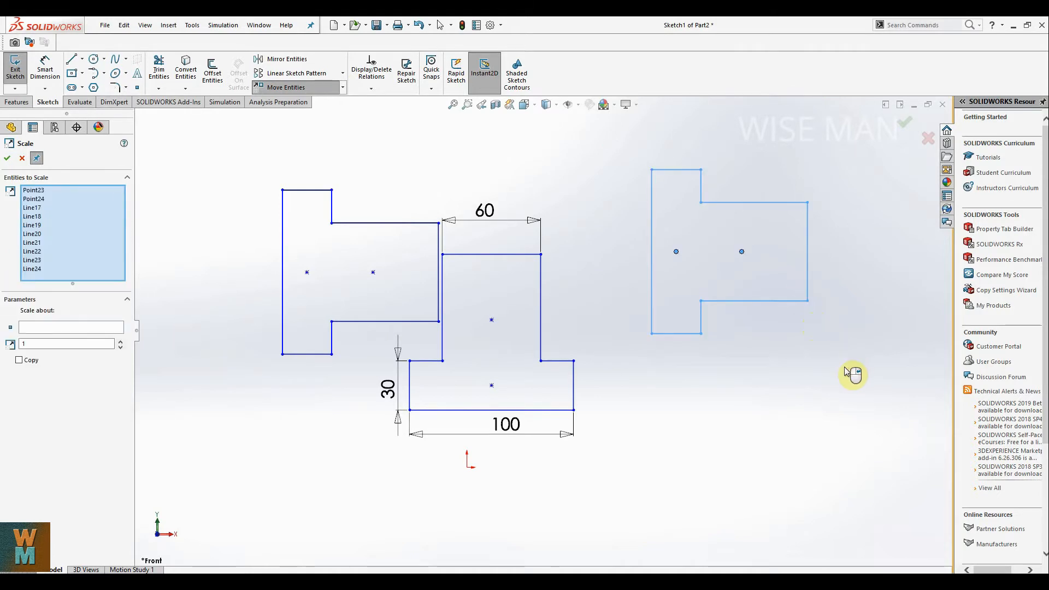
pyautogui.click(41, 328)
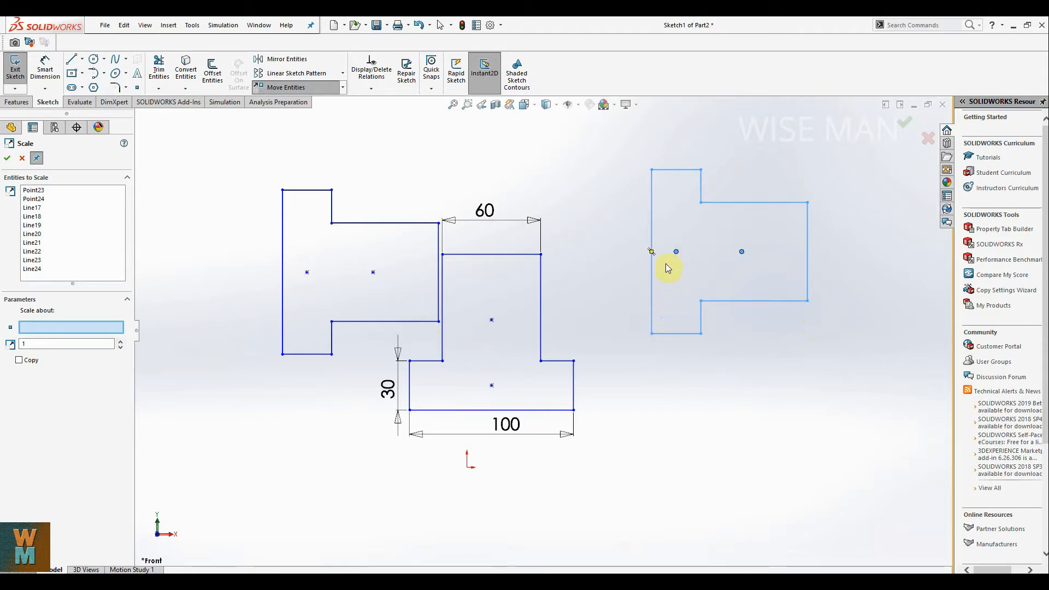
pyautogui.click(742, 252)
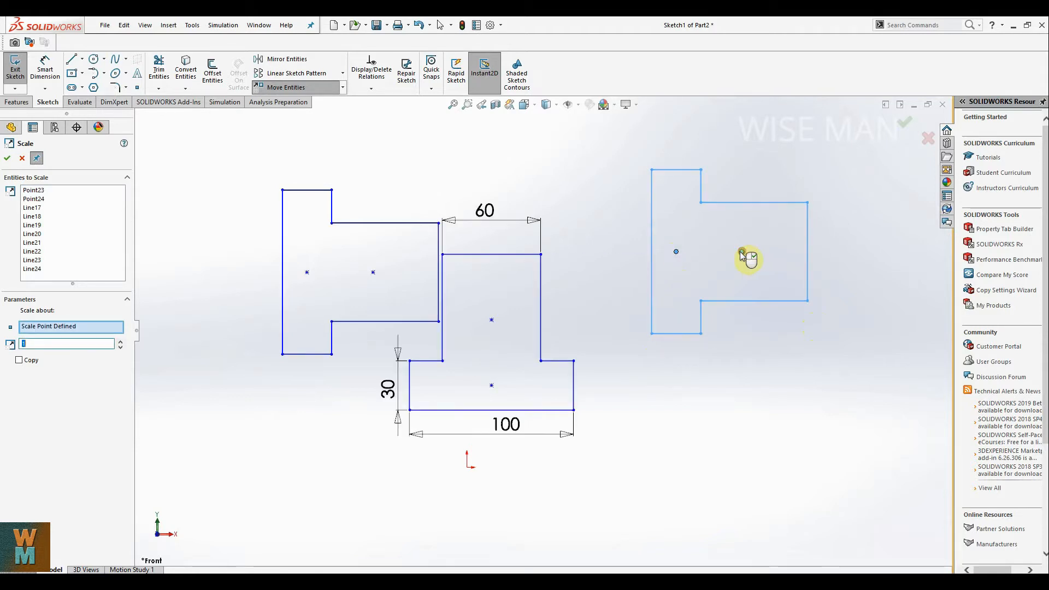
# Raise the scale factor for the right-hand outline gradually to 1.5.
pyautogui.click(120, 342)
pyautogui.click(120, 342)
pyautogui.click(120, 342)
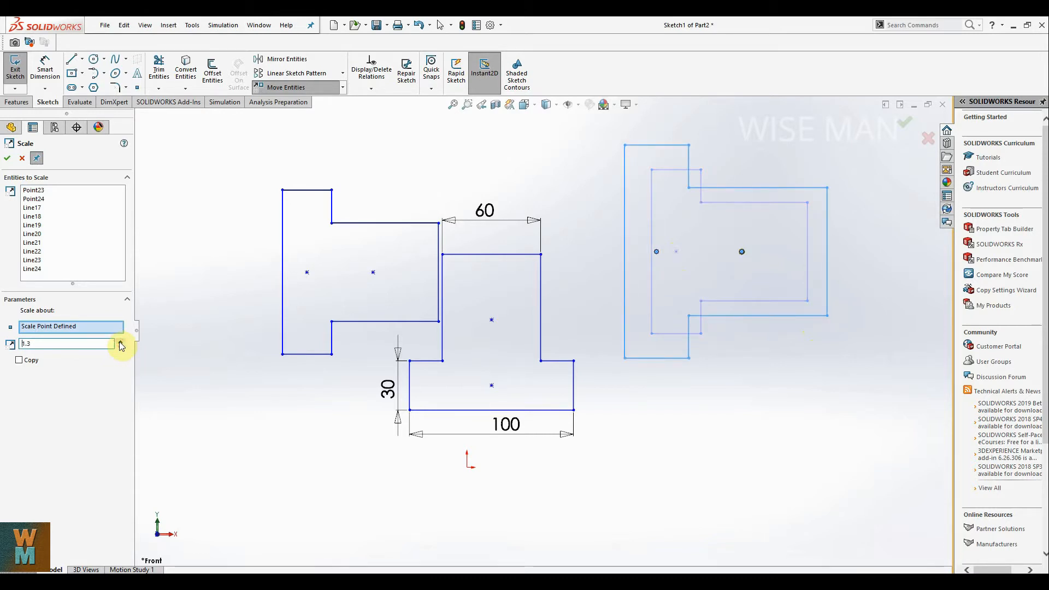
pyautogui.click(120, 342)
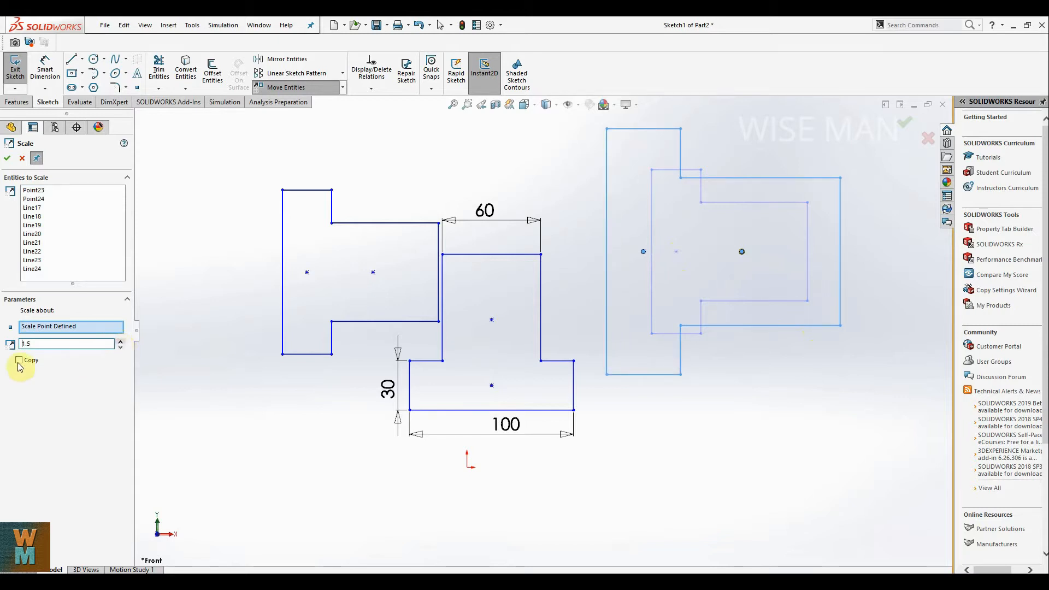
pyautogui.moveTo(38, 341); pyautogui.dragTo(8, 341)
pyautogui.click(70, 345)
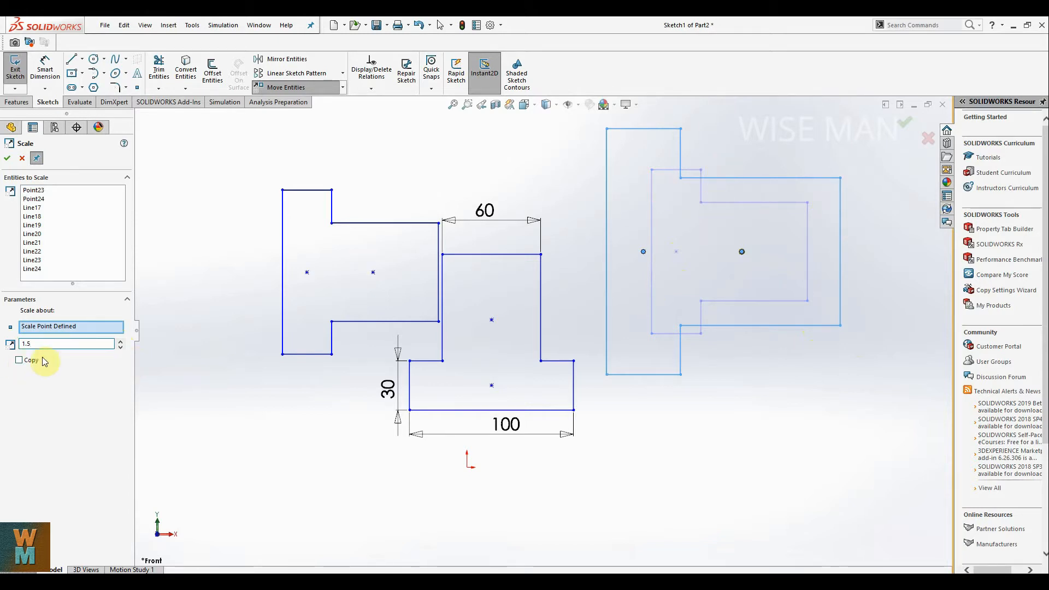
# Preview the scaling as a copy, turn the copy option off again, and apply the scaling to the right-hand outline.
pyautogui.click(20, 360)
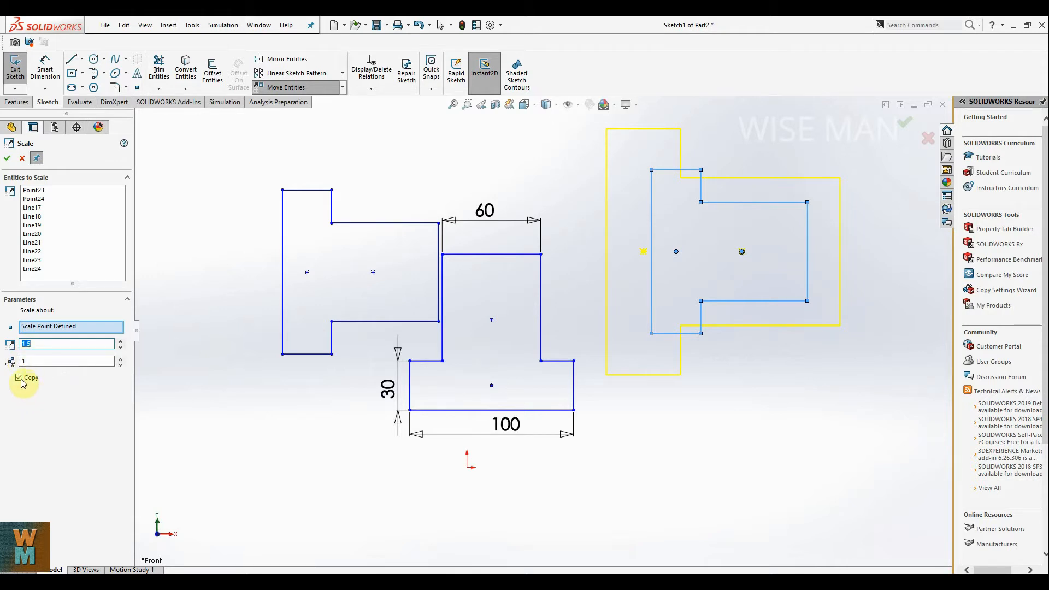
pyautogui.click(19, 378)
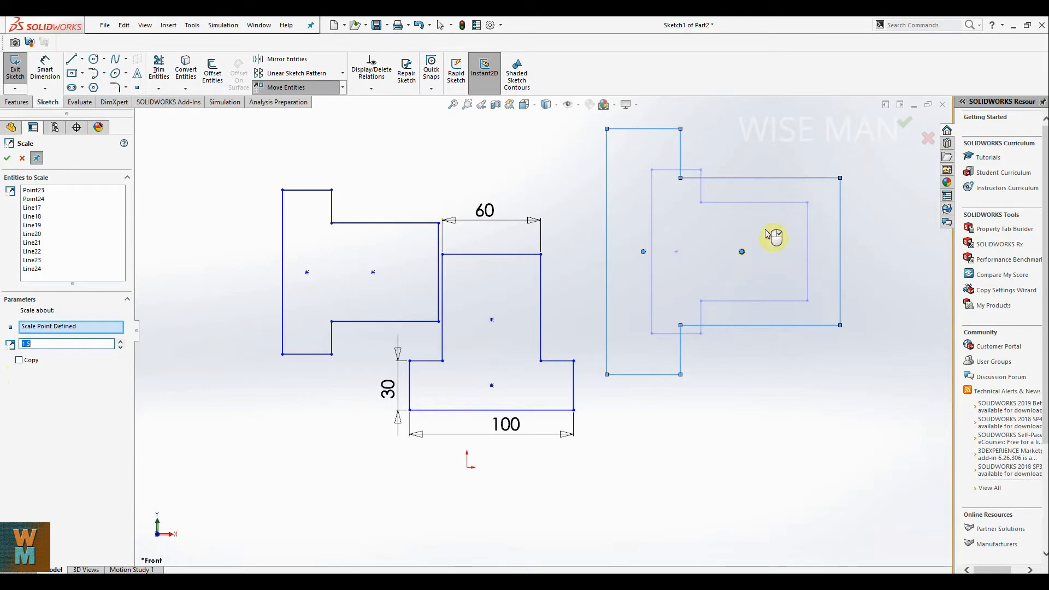
pyautogui.click(8, 158)
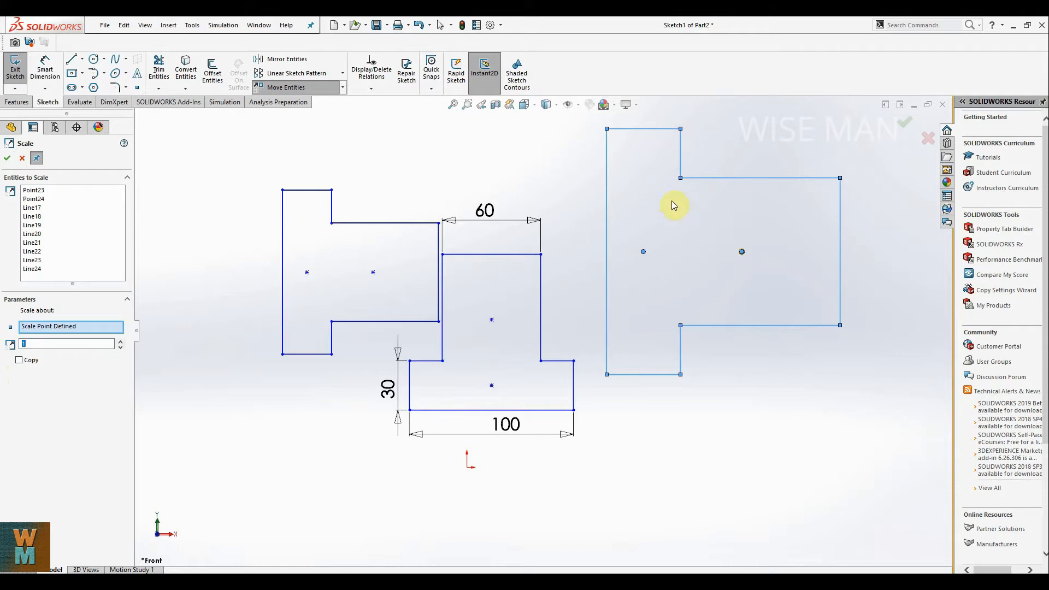
pyautogui.click(903, 127)
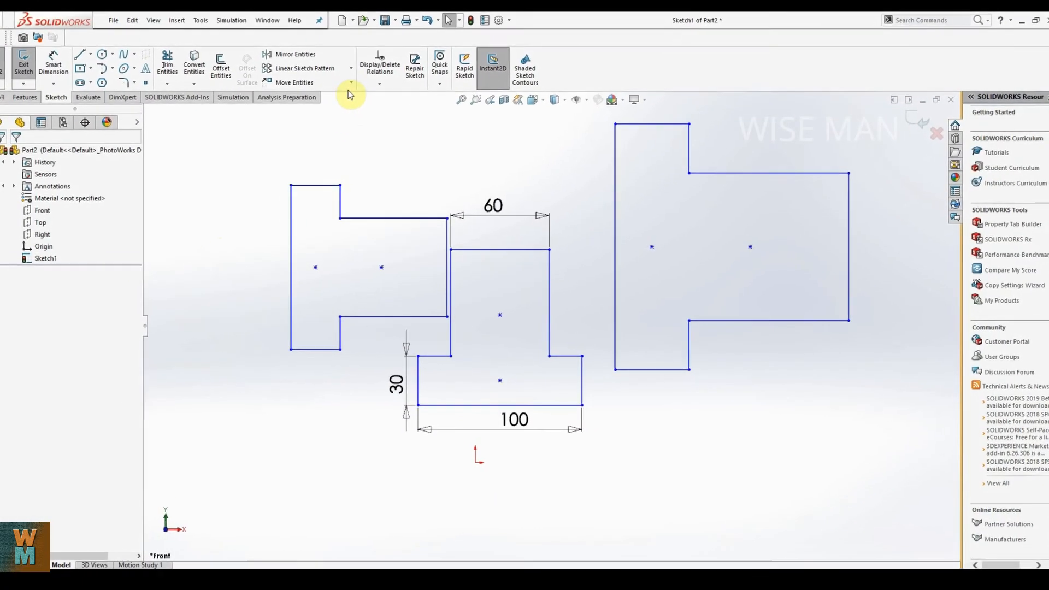
# Stretch the left-hand outline's three outer head lines leftward from the lower inner corner, making the head about 86 mm wide.
pyautogui.click(345, 88)
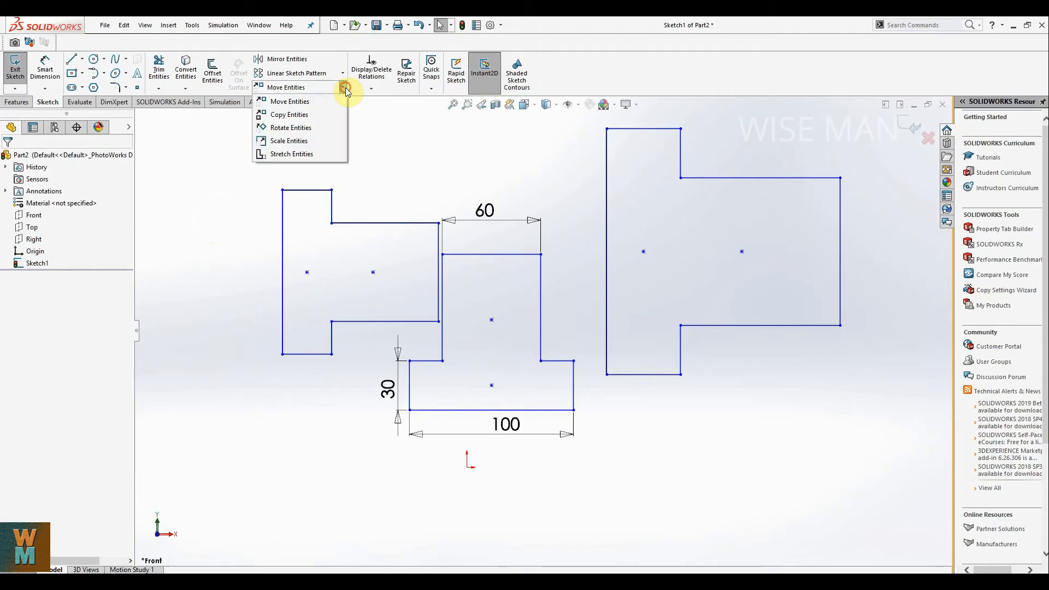
pyautogui.click(319, 155)
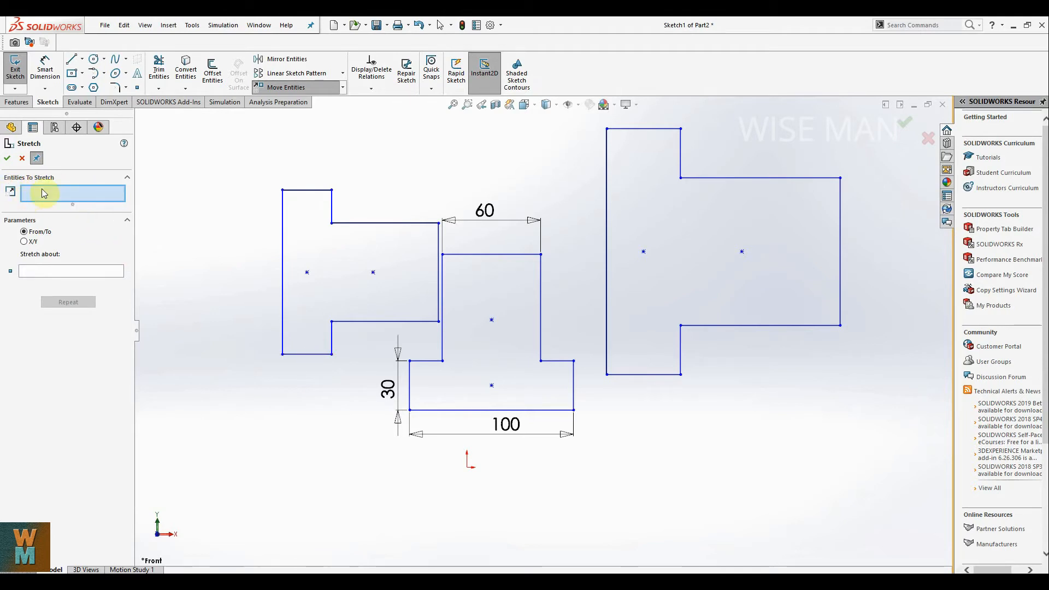
pyautogui.click(304, 354)
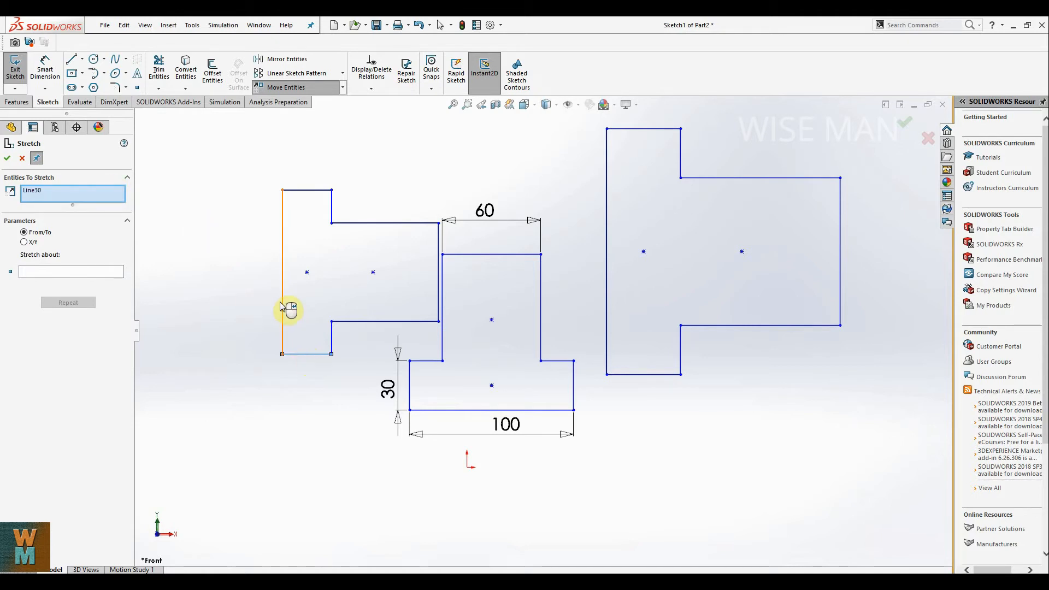
pyautogui.click(282, 304)
pyautogui.click(304, 190)
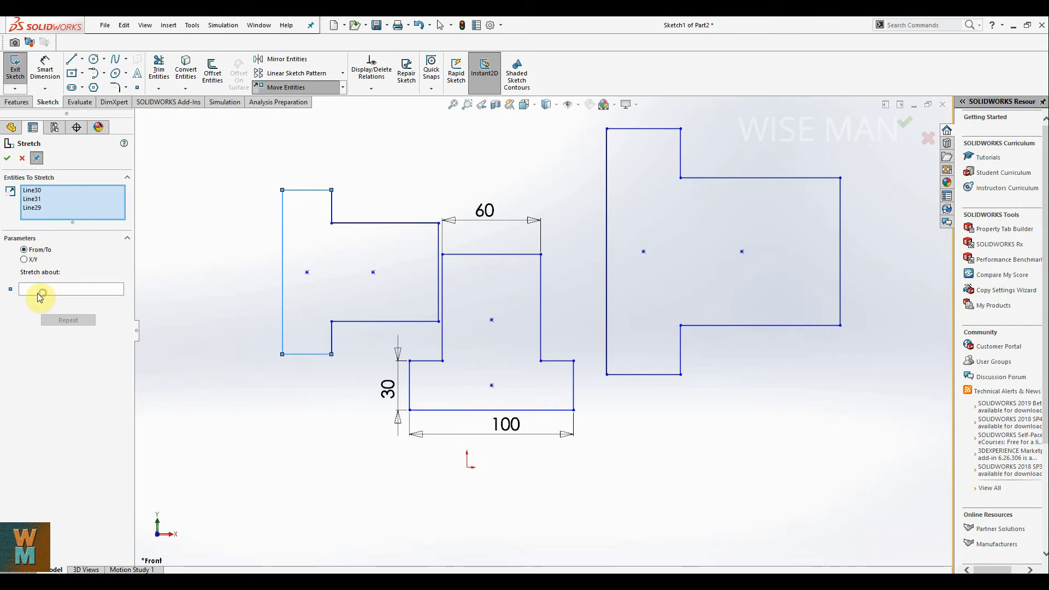
pyautogui.click(68, 289)
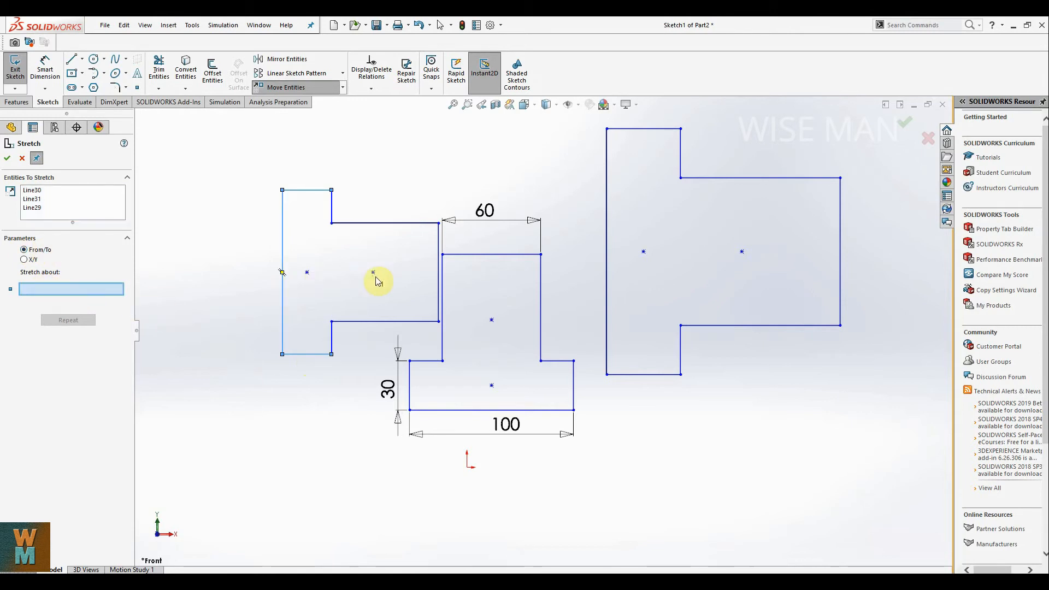
pyautogui.click(332, 322)
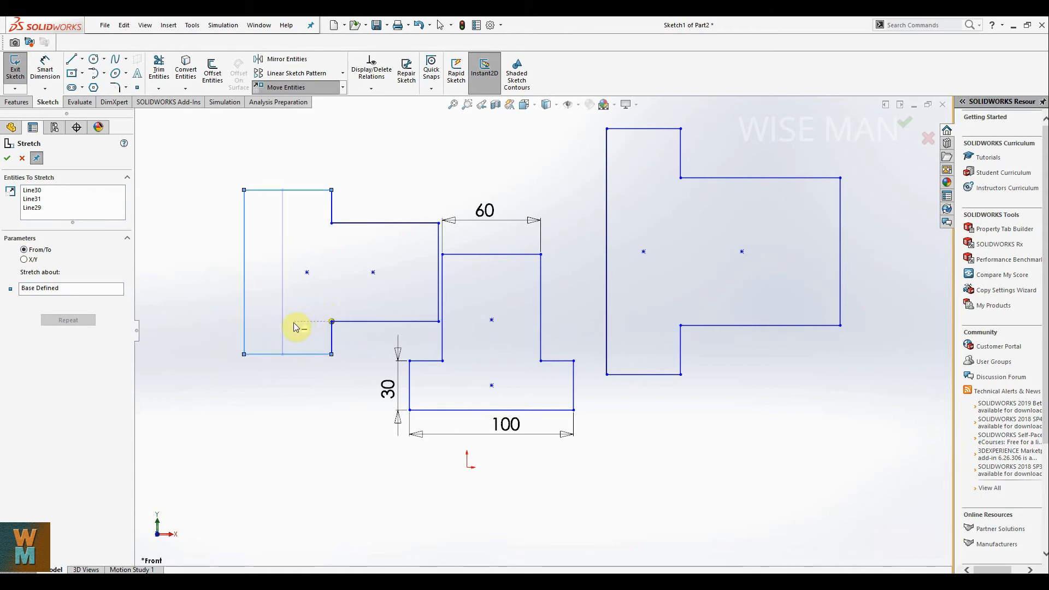
pyautogui.click(240, 324)
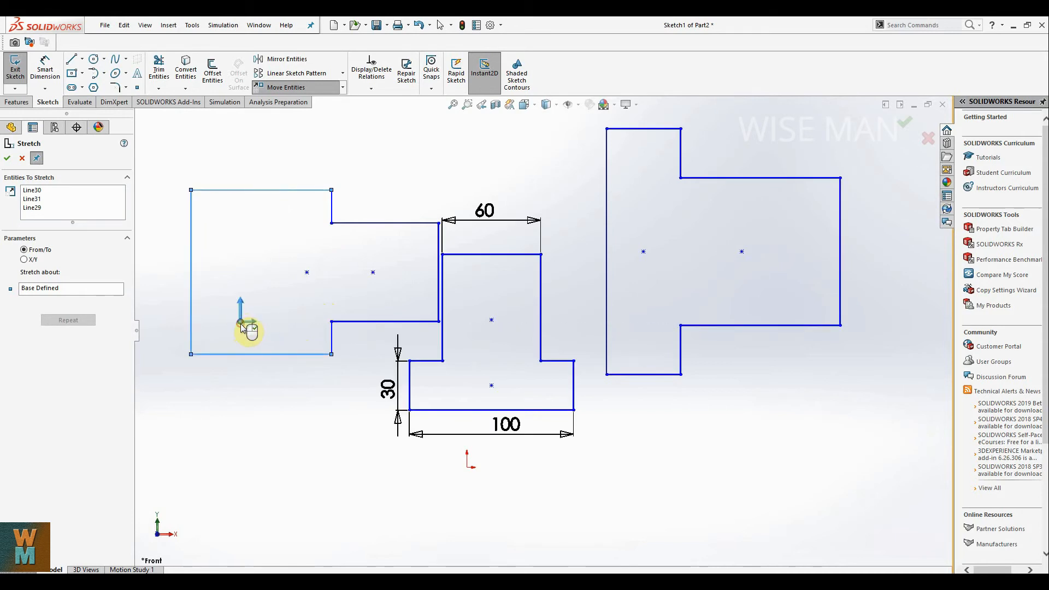
pyautogui.click(22, 158)
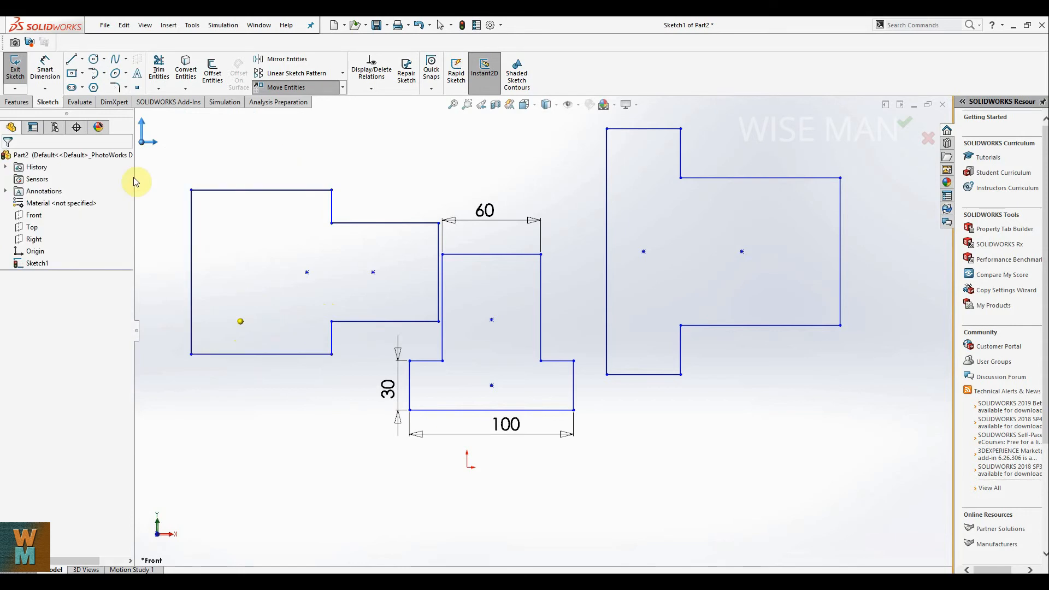
# Dimension the lower edge of the stretched outline's head to 80 mm, placing the dimension below it.
pyautogui.click(45, 70)
pyautogui.click(260, 389)
pyautogui.click(262, 414)
pyautogui.write('0')
pyautogui.press('Return')
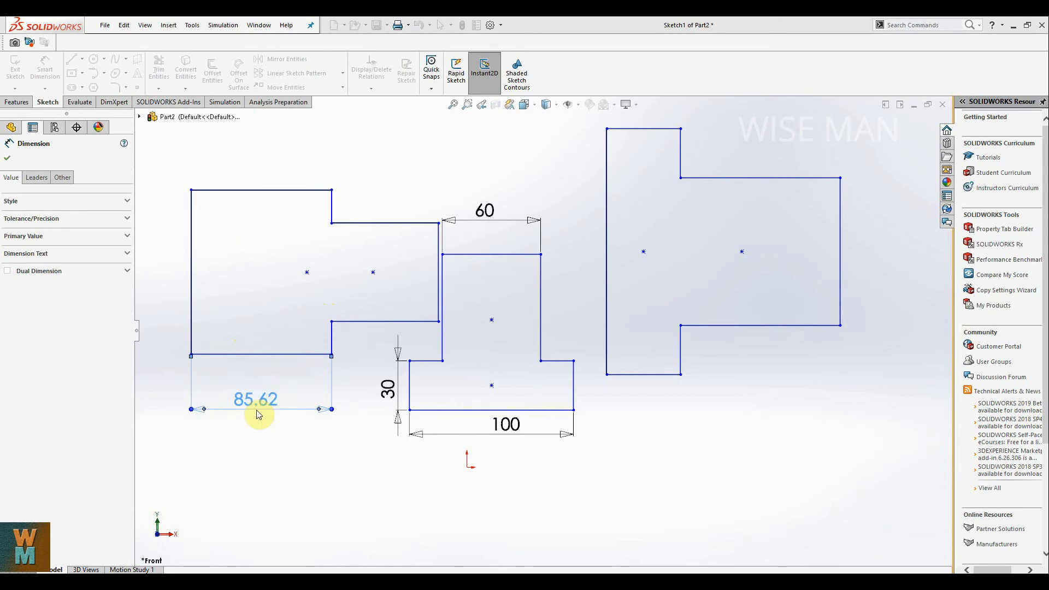
# Dimension the upper edge of the stretched outline's head to 80 mm, placing the dimension above it.
pyautogui.click(295, 191)
pyautogui.click(291, 154)
pyautogui.write('80')
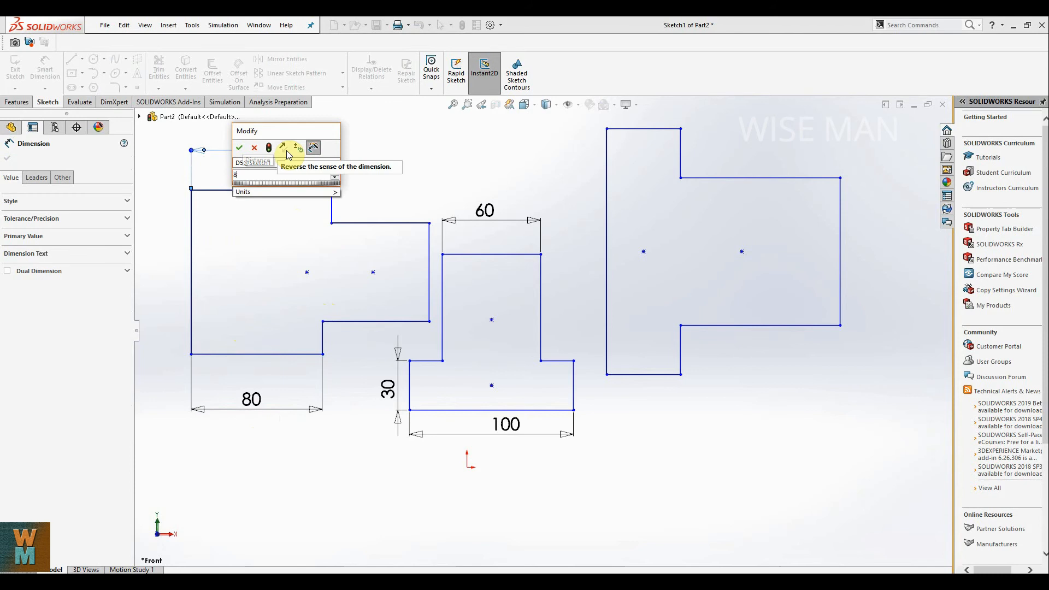
pyautogui.press('Return')
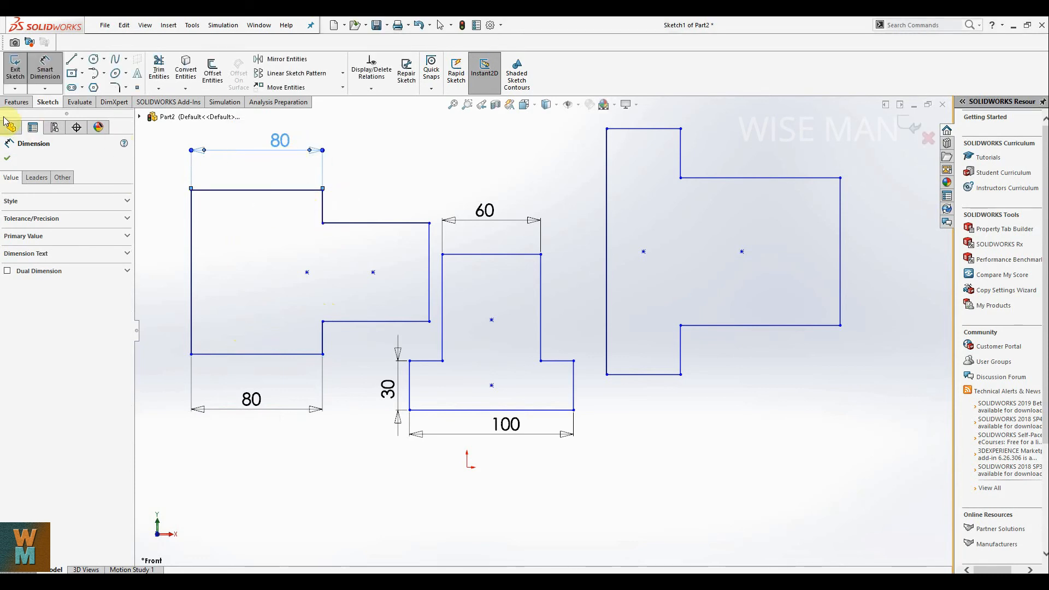
pyautogui.click(7, 158)
pyautogui.click(343, 88)
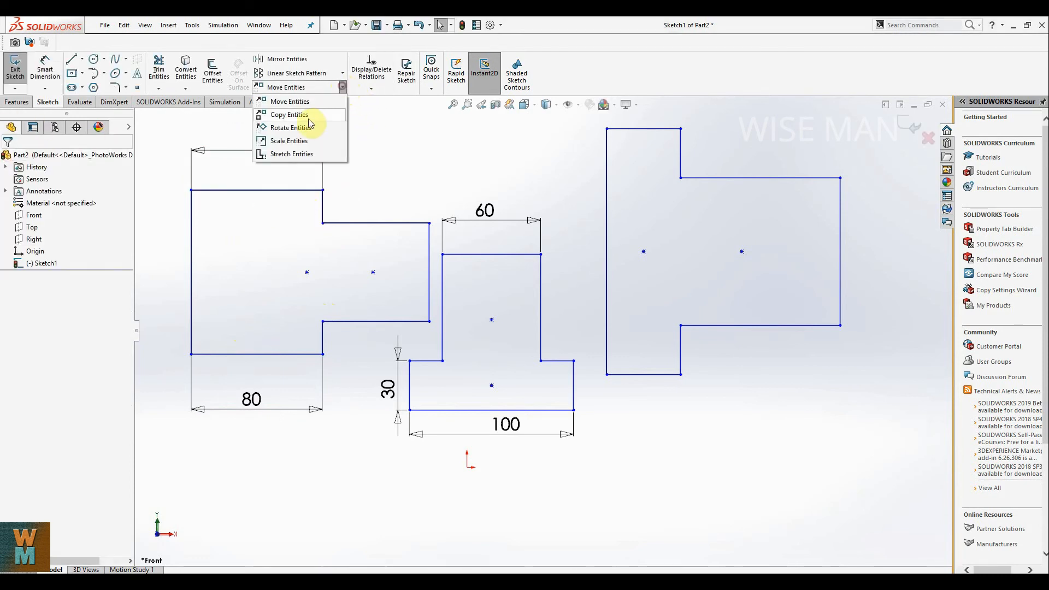